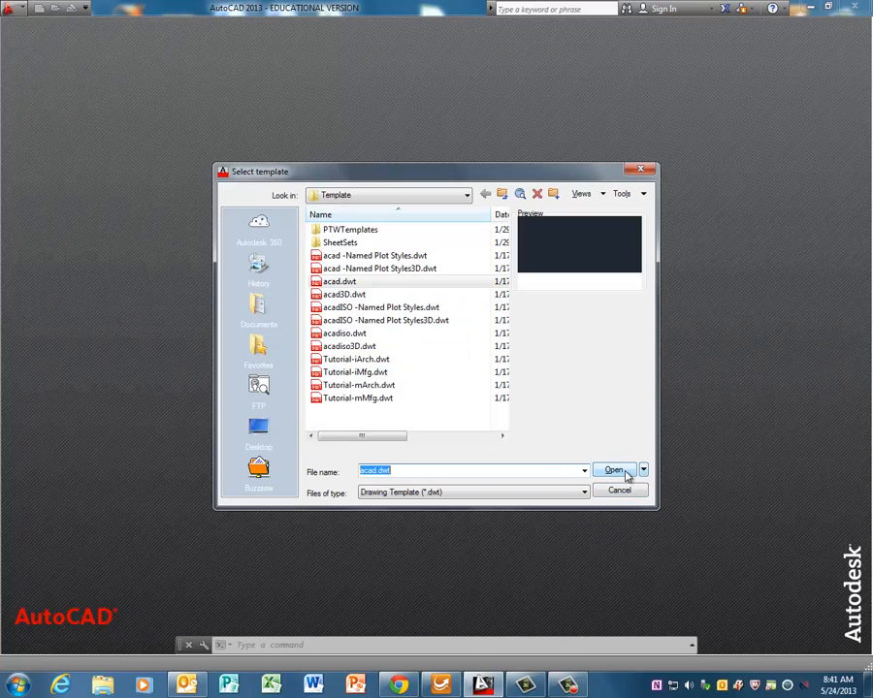
# Step: Open a drawing from the acad.dwt template and set the STARTUP system variable to 1
pyautogui.click(626, 473)
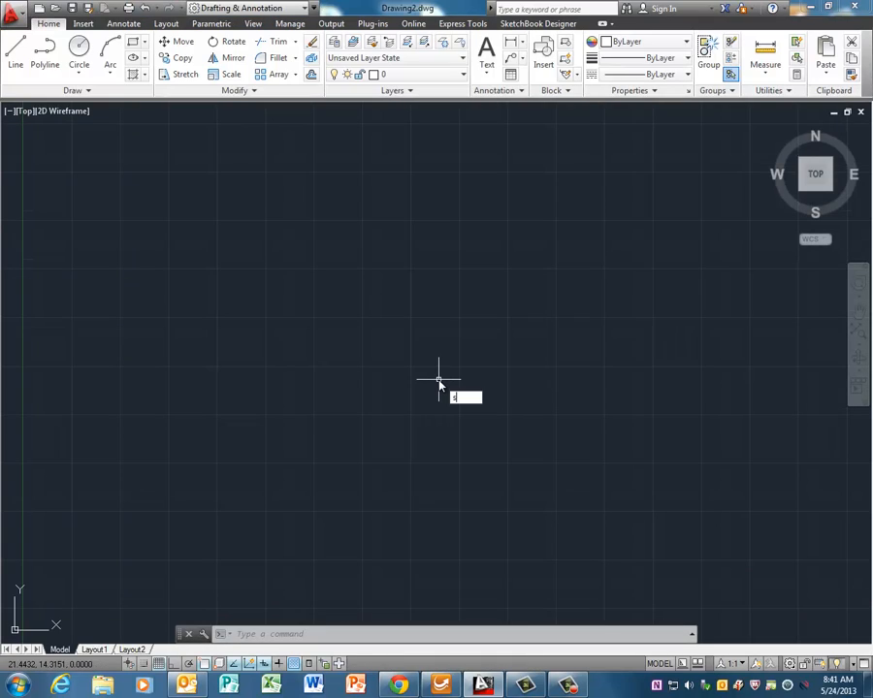
pyautogui.write('startup')
pyautogui.press('Return')
pyautogui.write('1')
pyautogui.press('Return')
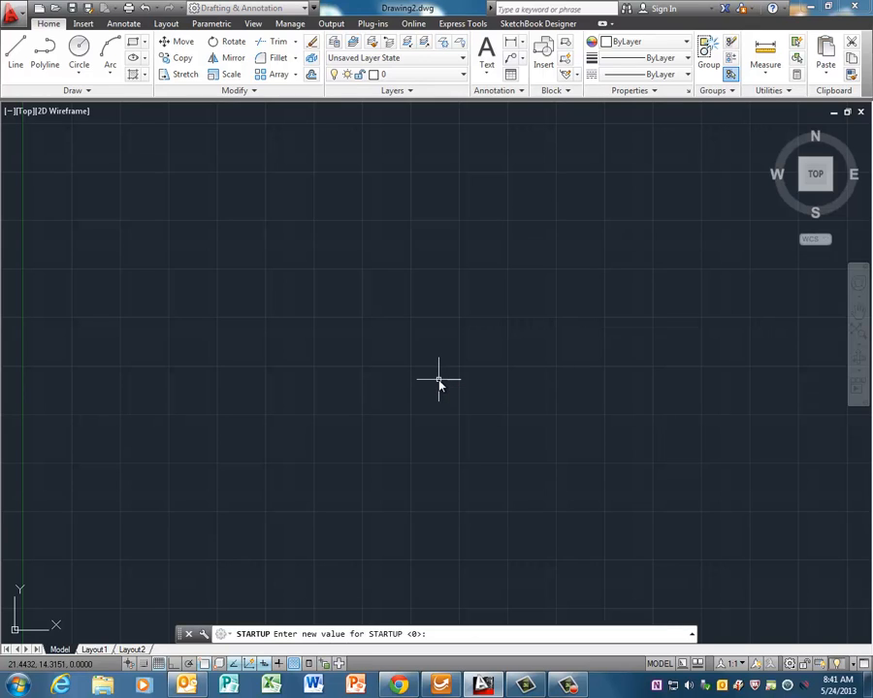
# Step: Create a new drawing from scratch with Imperial (feet and inches) settings, and turn on snap and the grid display
pyautogui.write('new')
pyautogui.press('Return')
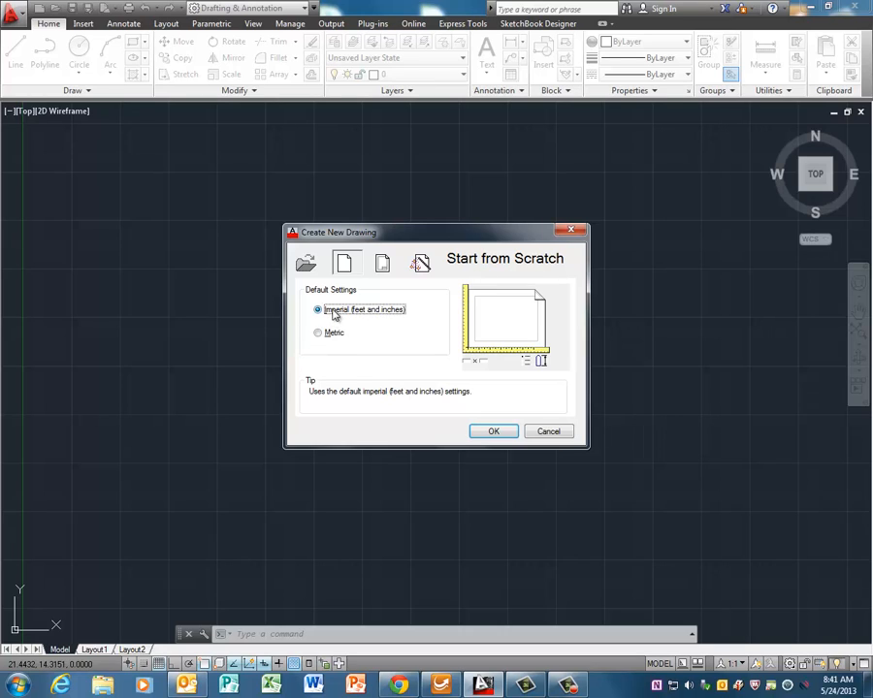
pyautogui.click(493, 433)
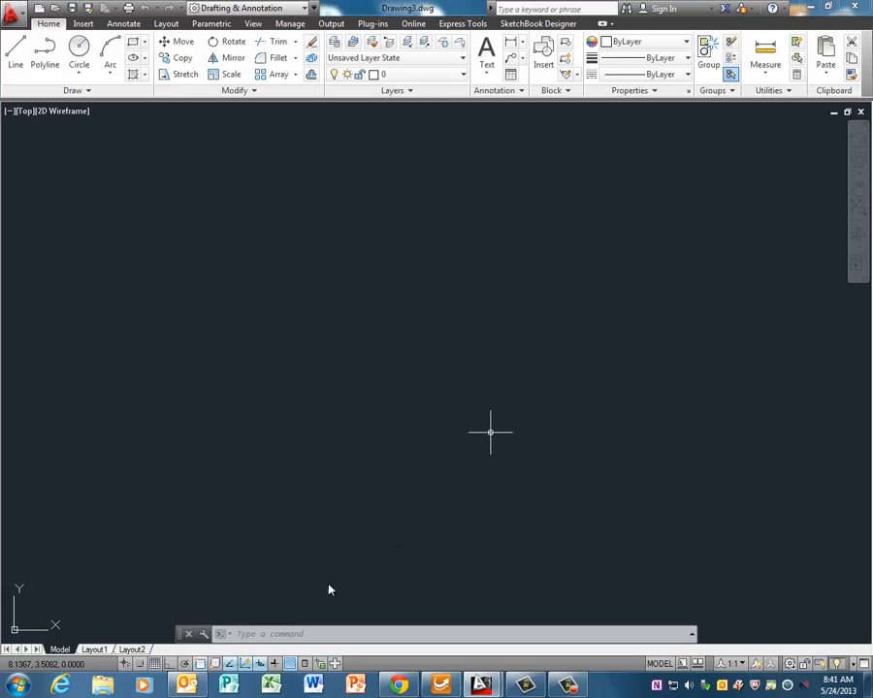
pyautogui.click(140, 664)
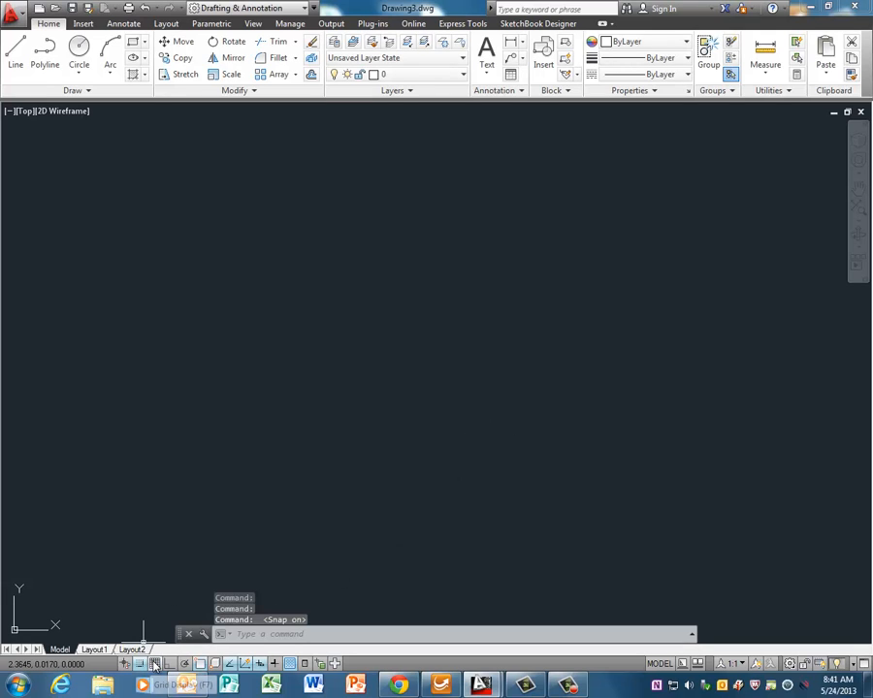
pyautogui.click(154, 663)
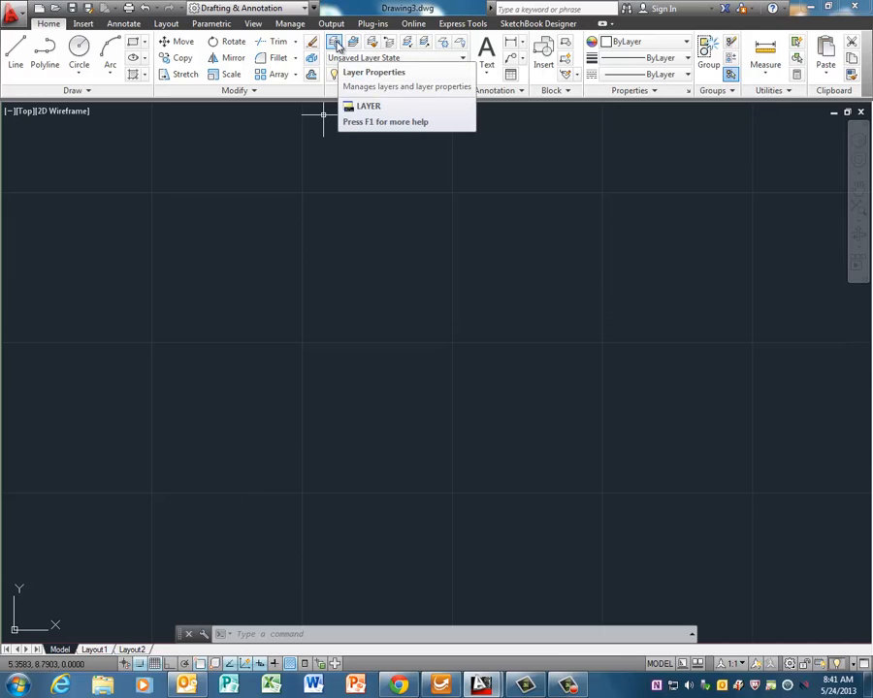
# Step: Create a layer named Construction and set its color to yellow
pyautogui.click(335, 44)
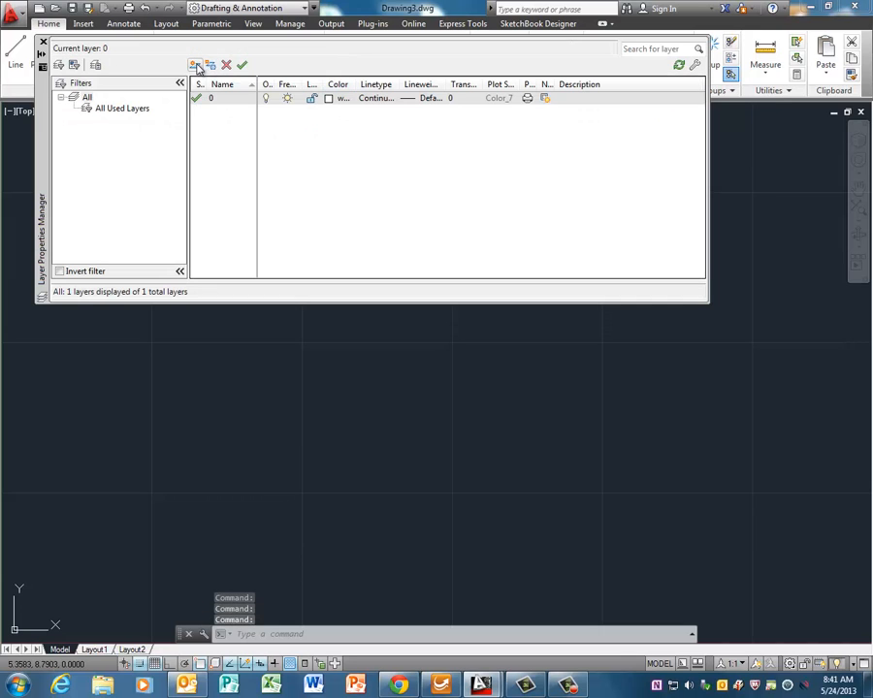
pyautogui.click(195, 66)
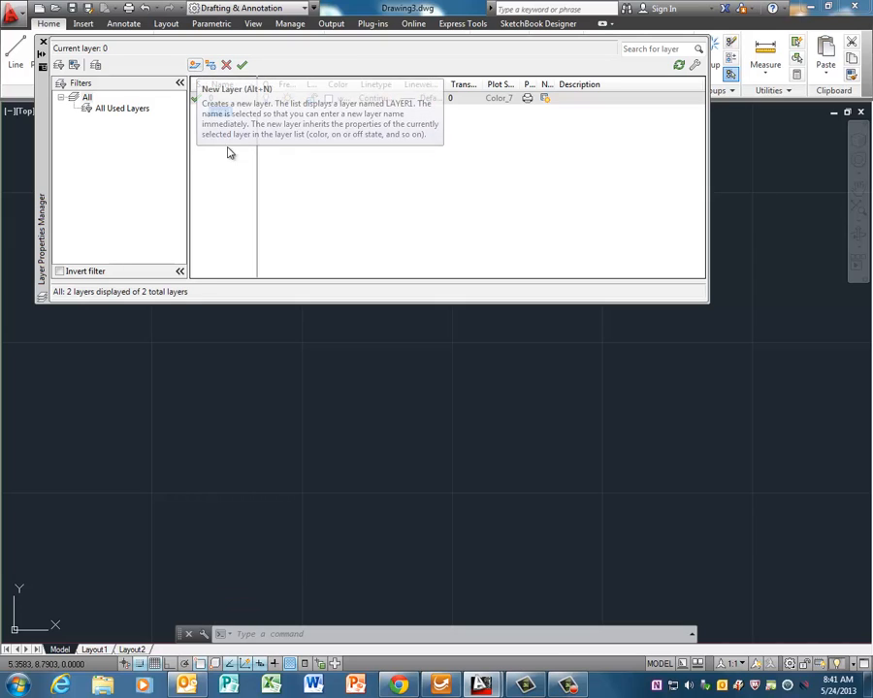
pyautogui.write('Constructi...')
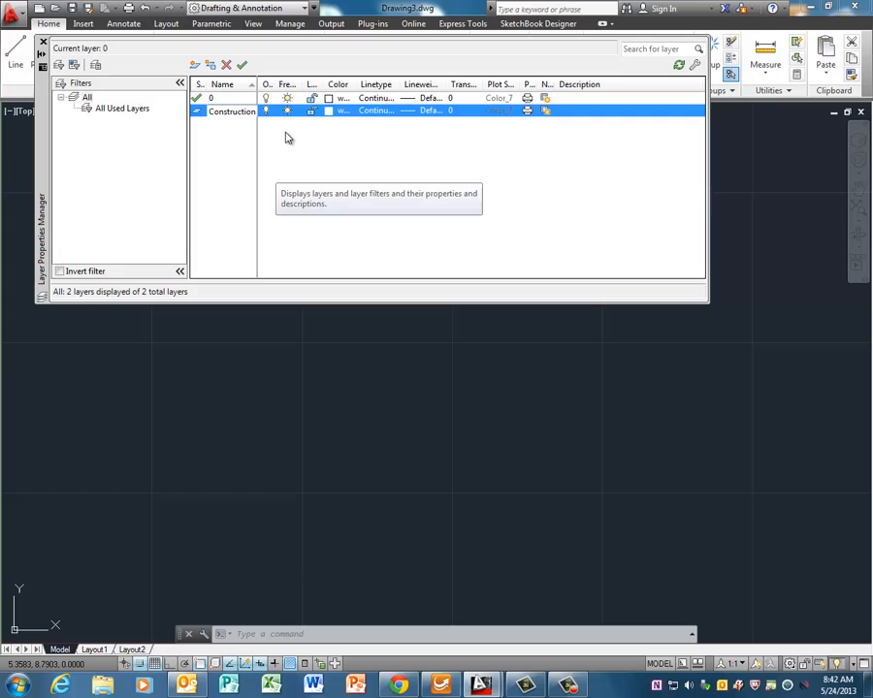
pyautogui.click(330, 110)
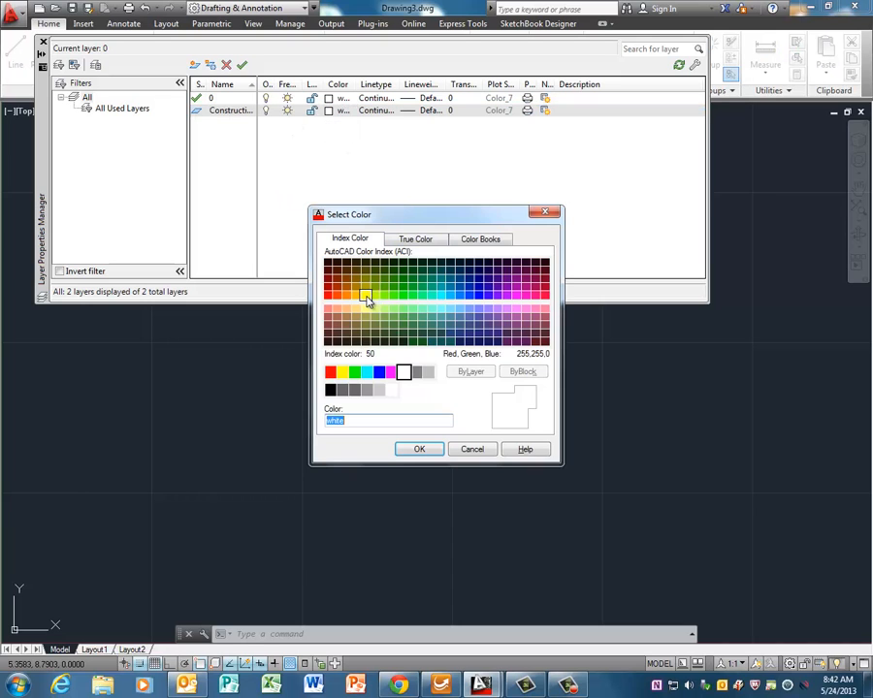
pyautogui.click(342, 371)
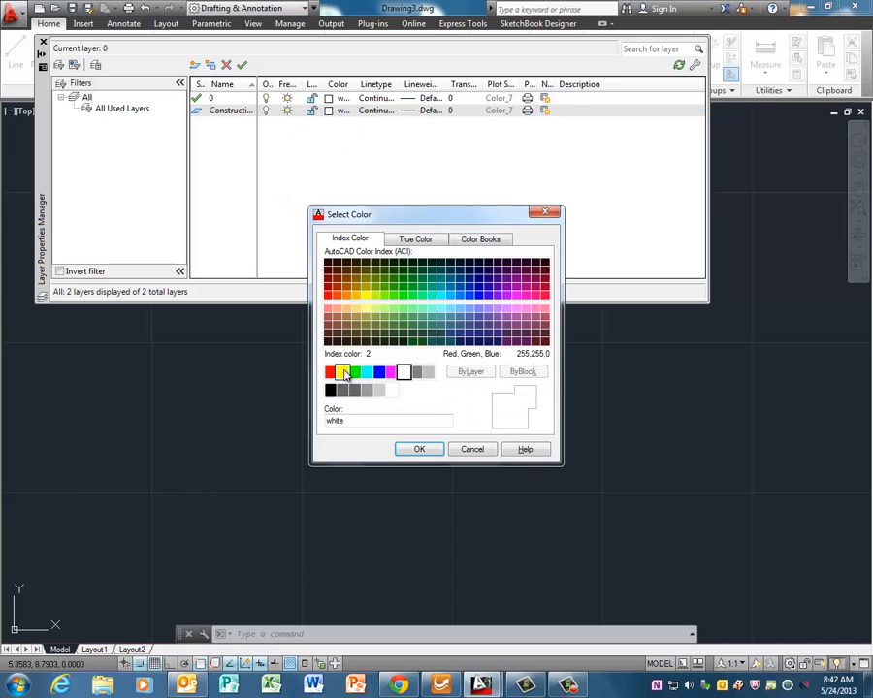
pyautogui.click(421, 449)
# Step: Add a layer named Object and set its color to magenta
pyautogui.click(195, 66)
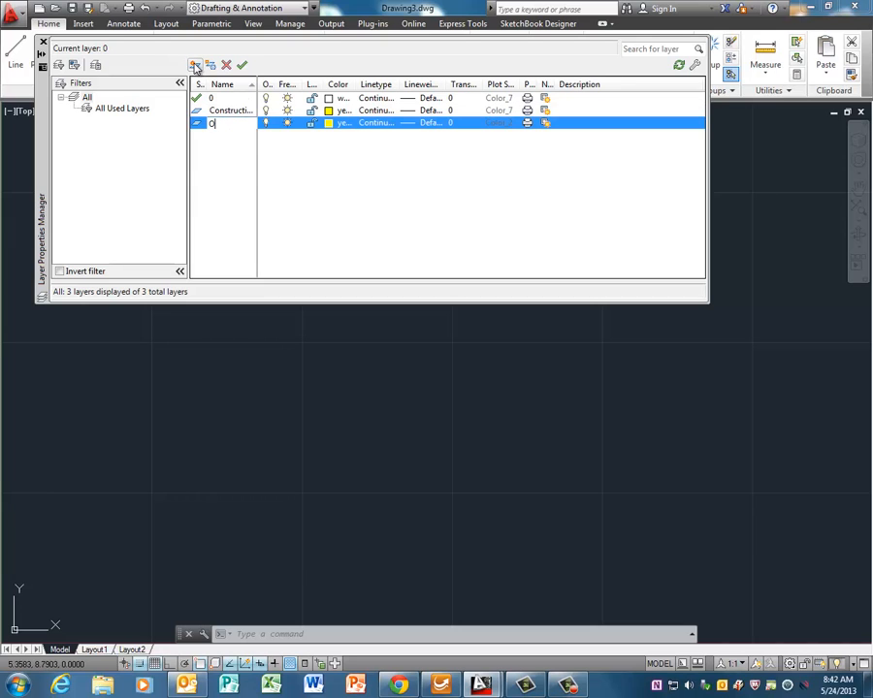
pyautogui.click(330, 124)
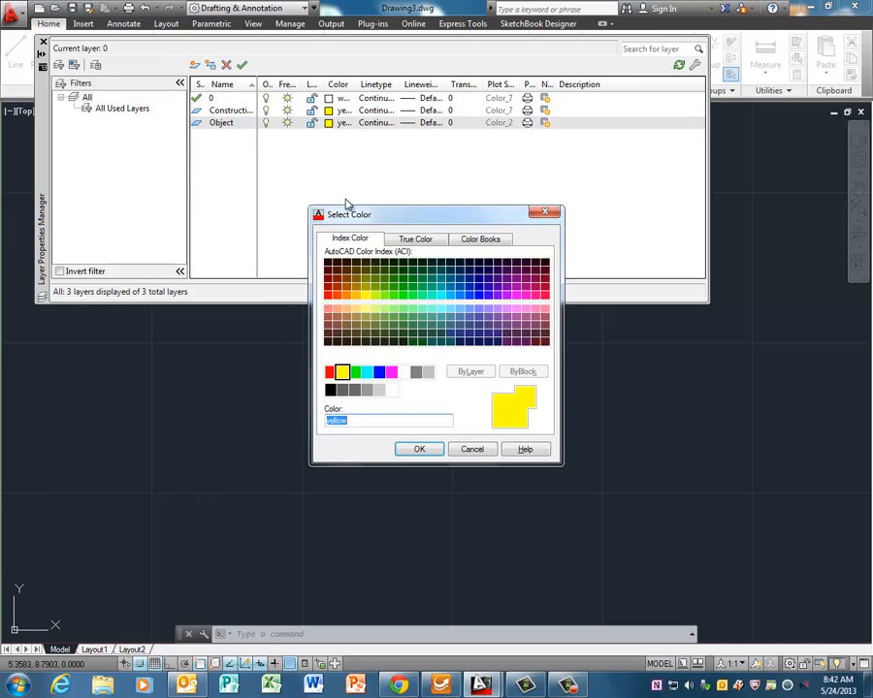
pyautogui.click(390, 372)
pyautogui.click(421, 449)
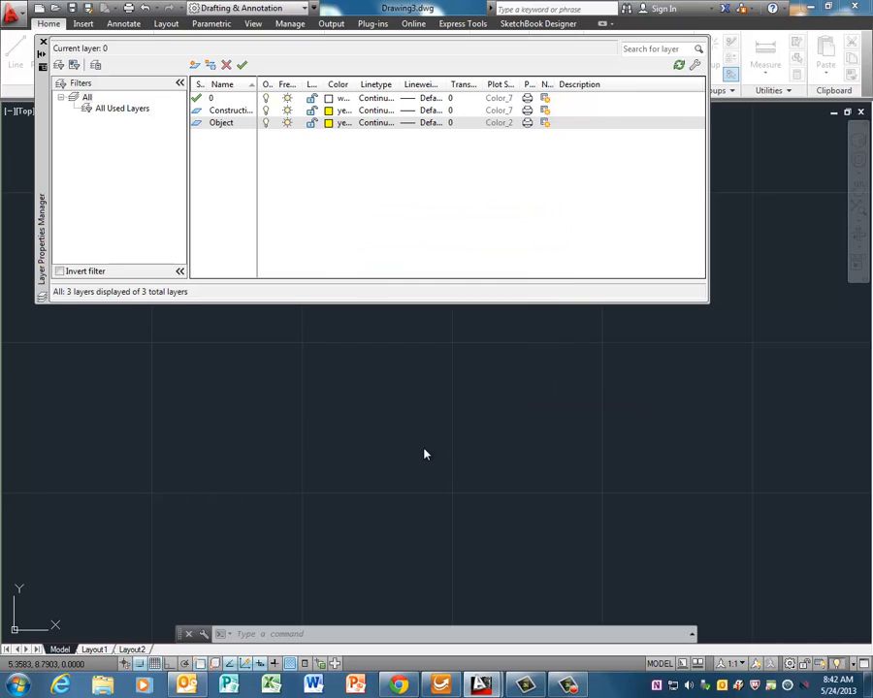
# Step: Add a layer named Hidden and set its color to red
pyautogui.click(195, 65)
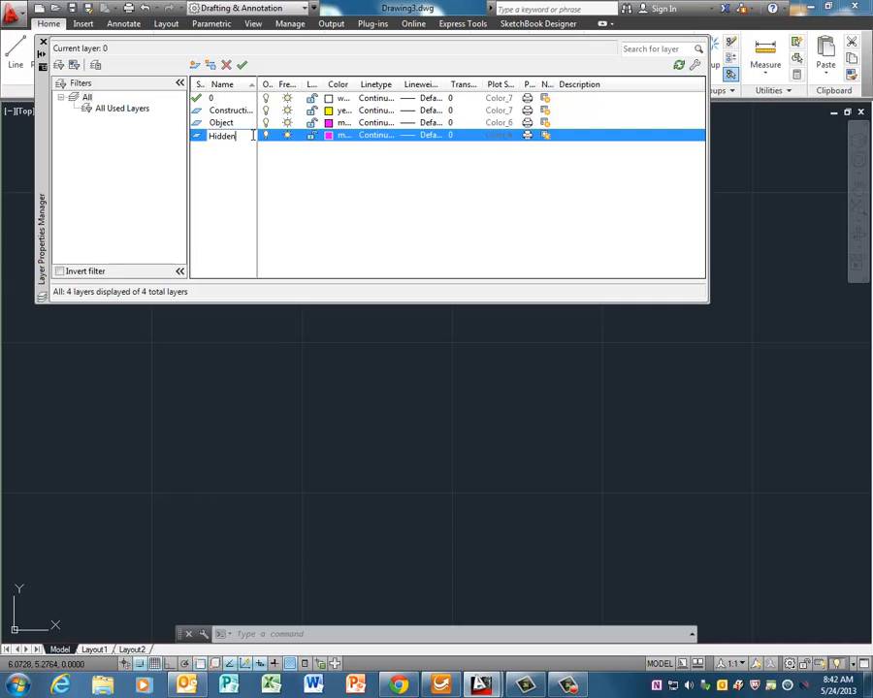
pyautogui.click(341, 137)
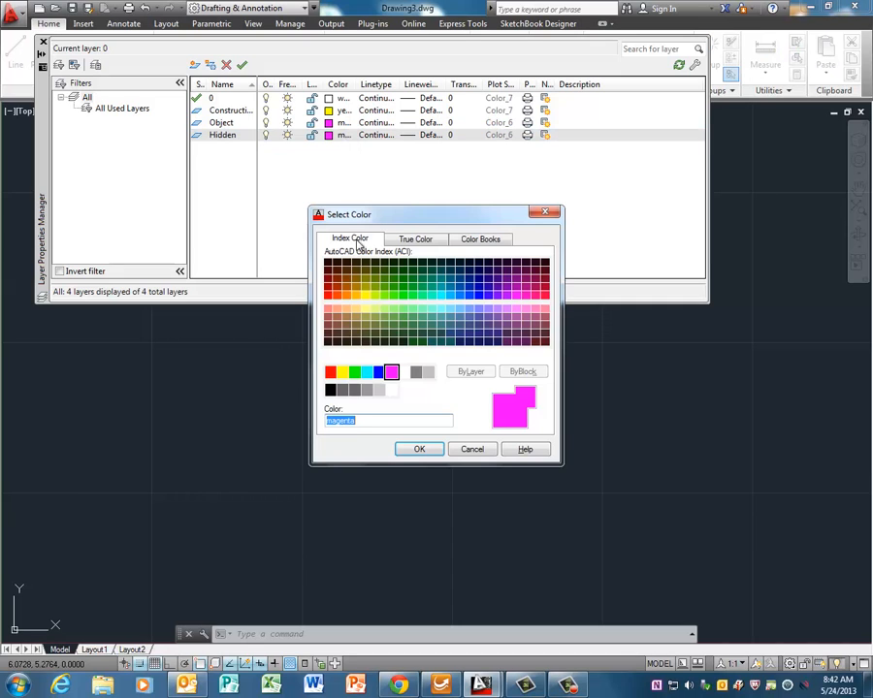
pyautogui.click(331, 374)
pyautogui.click(418, 449)
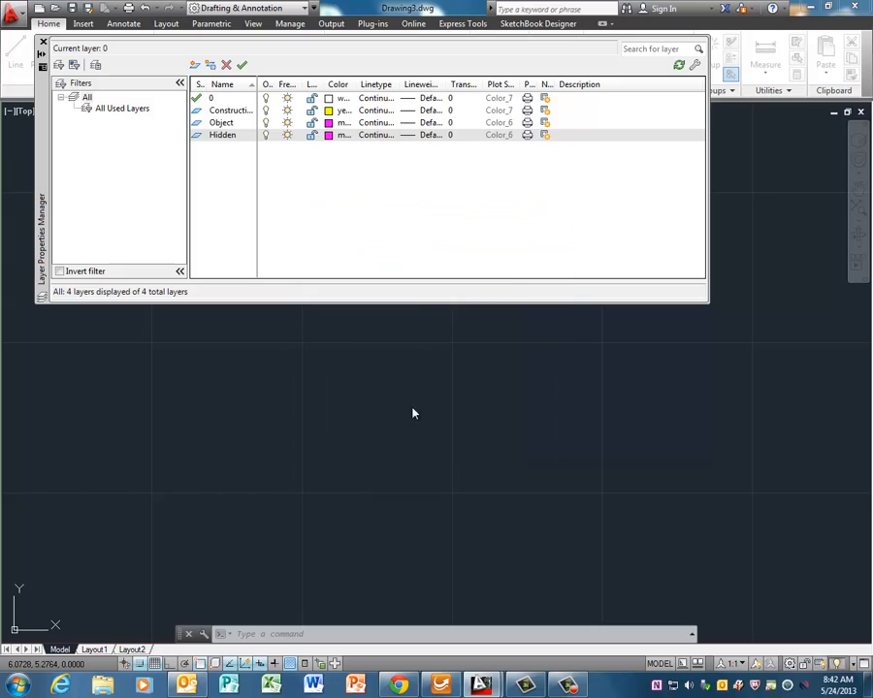
# Step: Load the HIDDEN2 linetype and assign it to the Hidden layer
pyautogui.click(374, 136)
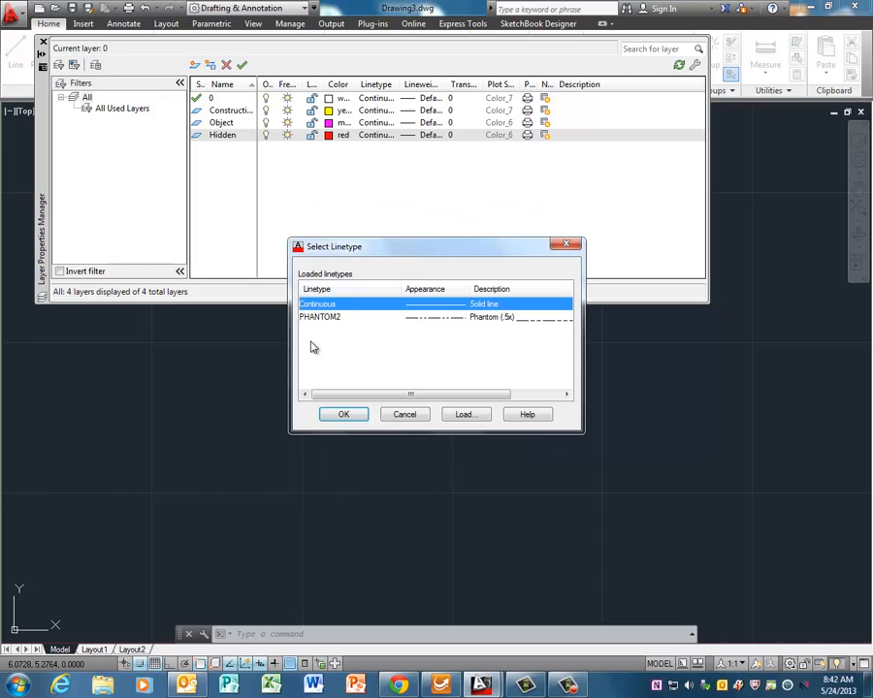
pyautogui.click(464, 414)
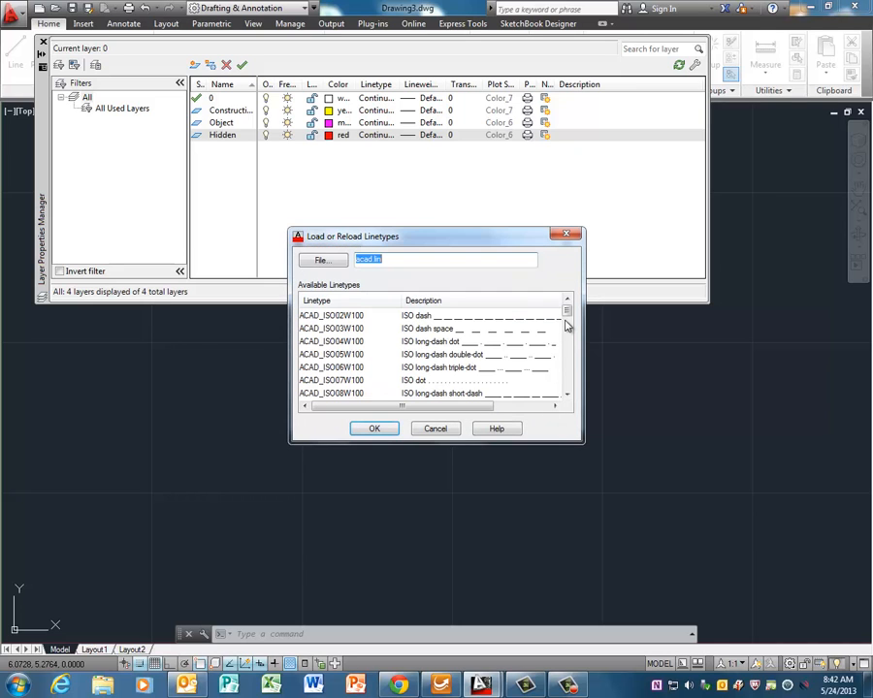
pyautogui.scroll(-8, 567, 330)
pyautogui.moveTo(567, 359)
pyautogui.mouseDown()
pyautogui.moveTo(567, 346)
pyautogui.moveTo(568, 377)
pyautogui.mouseUp()
pyautogui.click(316, 368)
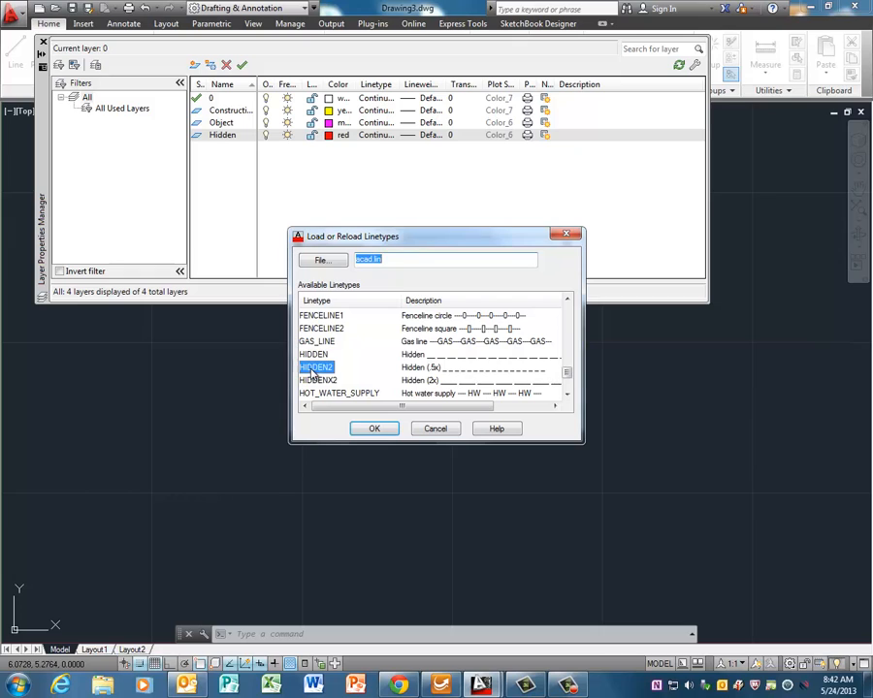
pyautogui.click(375, 429)
pyautogui.click(325, 317)
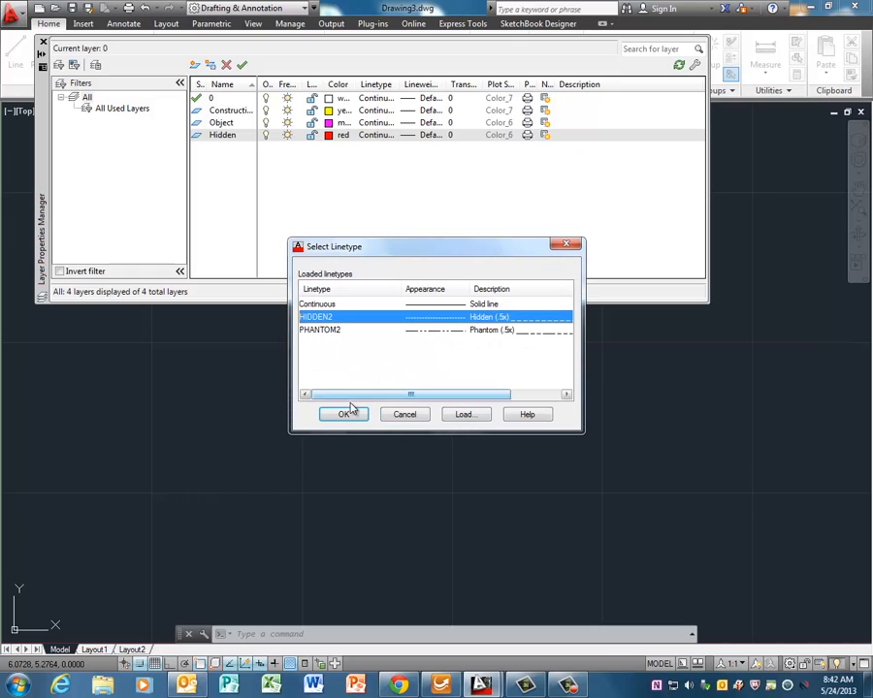
pyautogui.click(353, 415)
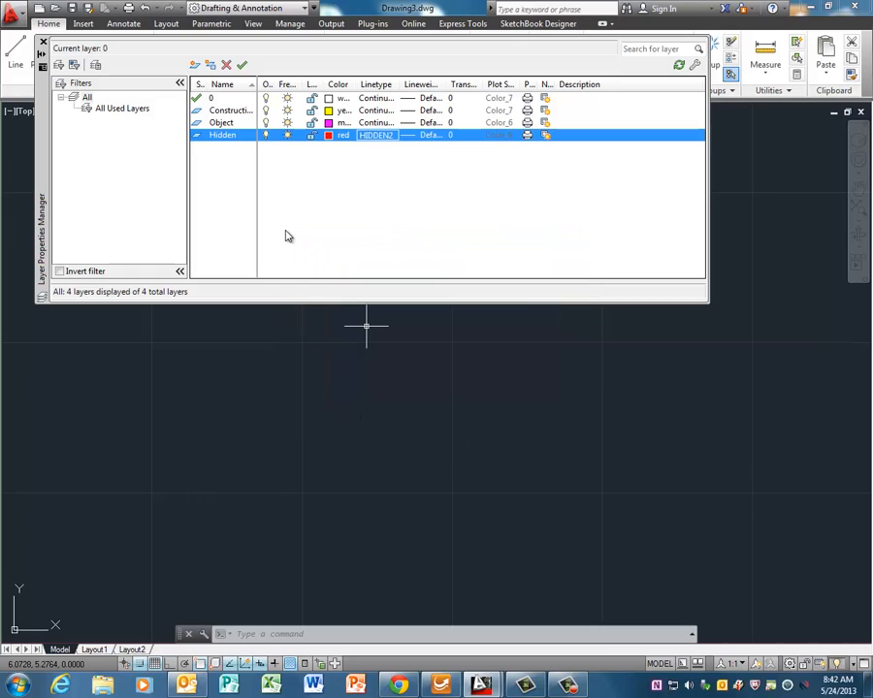
# Step: Add a layer named Center and set its color to green
pyautogui.click(193, 68)
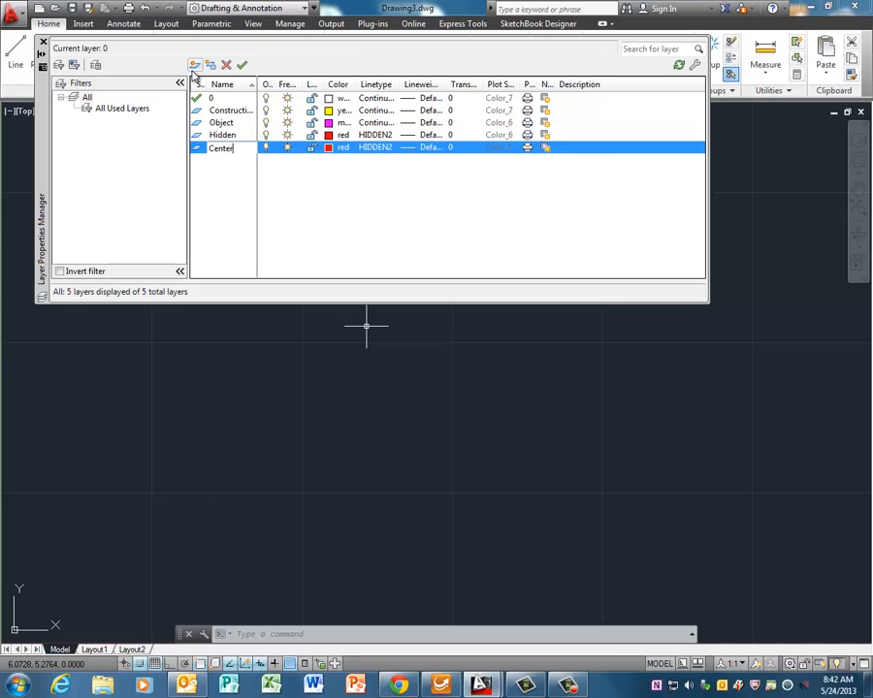
pyautogui.click(331, 148)
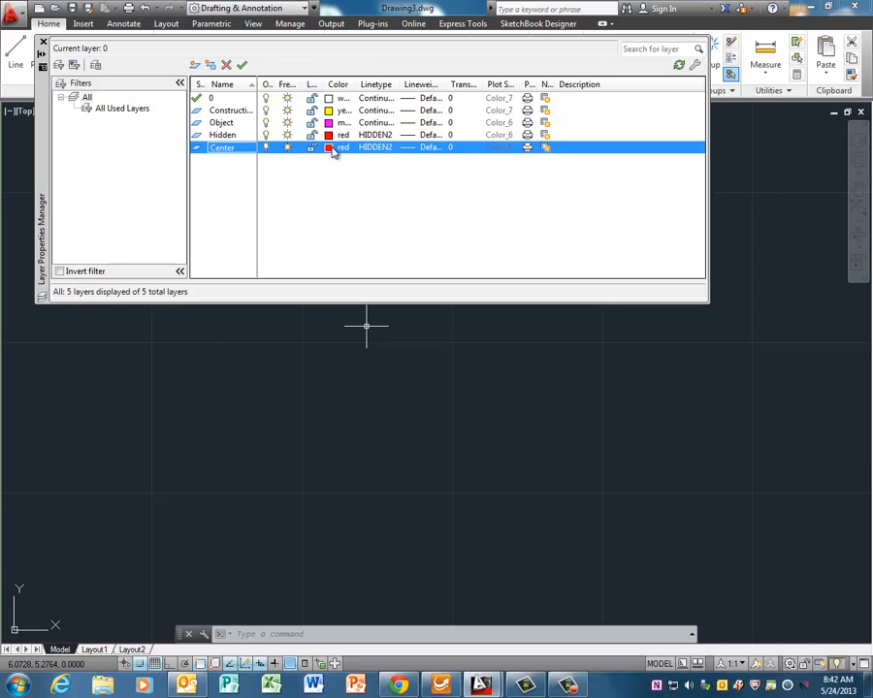
pyautogui.click(333, 150)
pyautogui.click(355, 371)
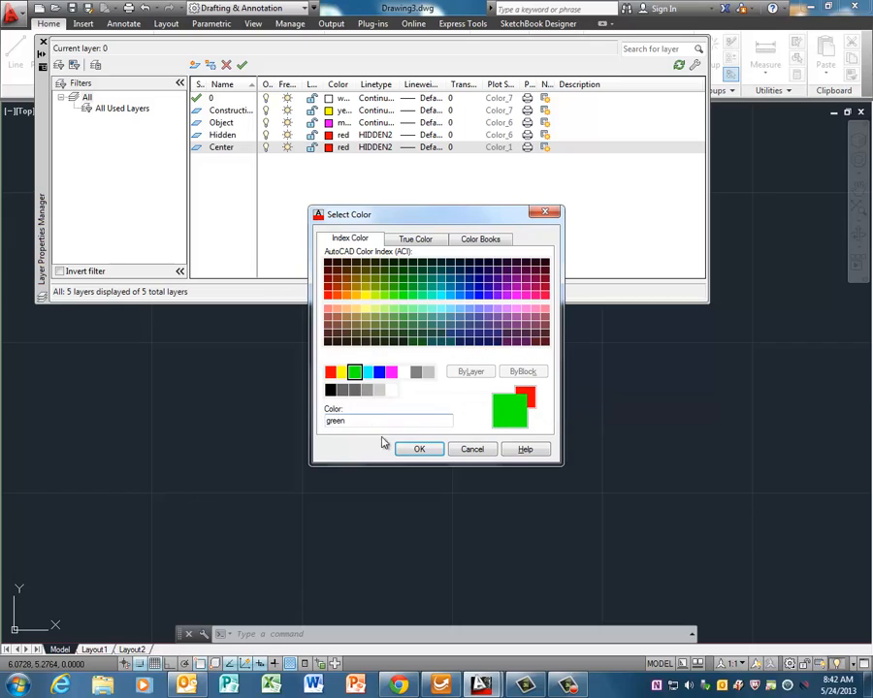
pyautogui.click(415, 450)
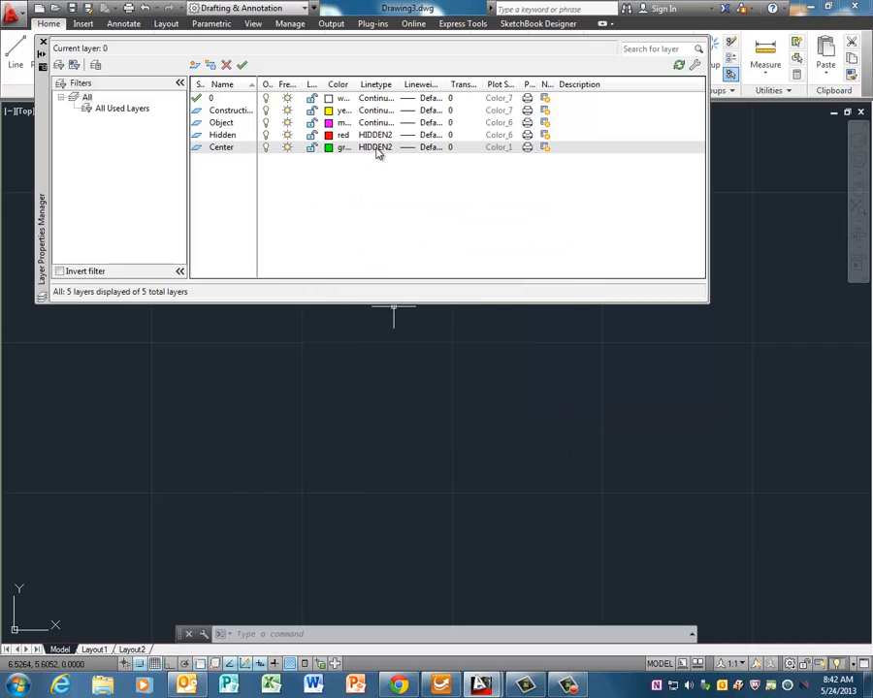
# Step: Load the CENTER2 linetype and assign it to the Center layer
pyautogui.click(376, 147)
pyautogui.click(464, 414)
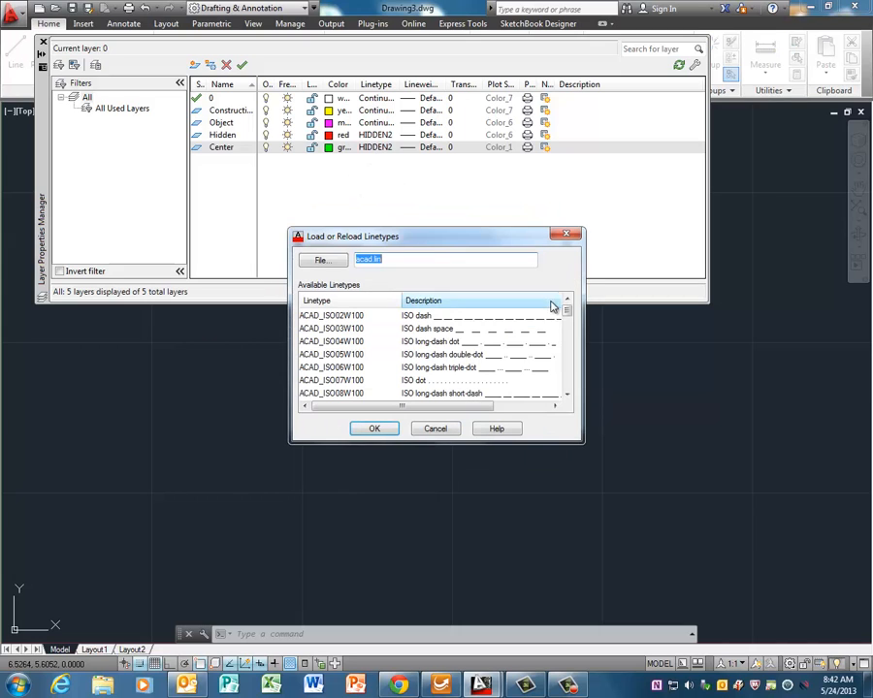
pyautogui.scroll(-2, 566, 320)
pyautogui.scroll(-3, 570, 339)
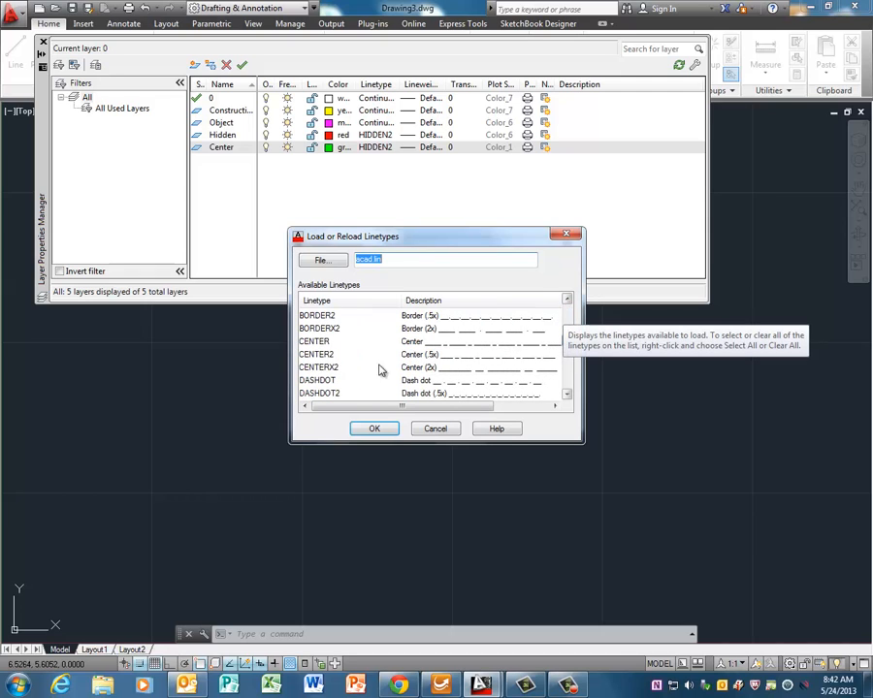
pyautogui.click(318, 354)
pyautogui.click(369, 428)
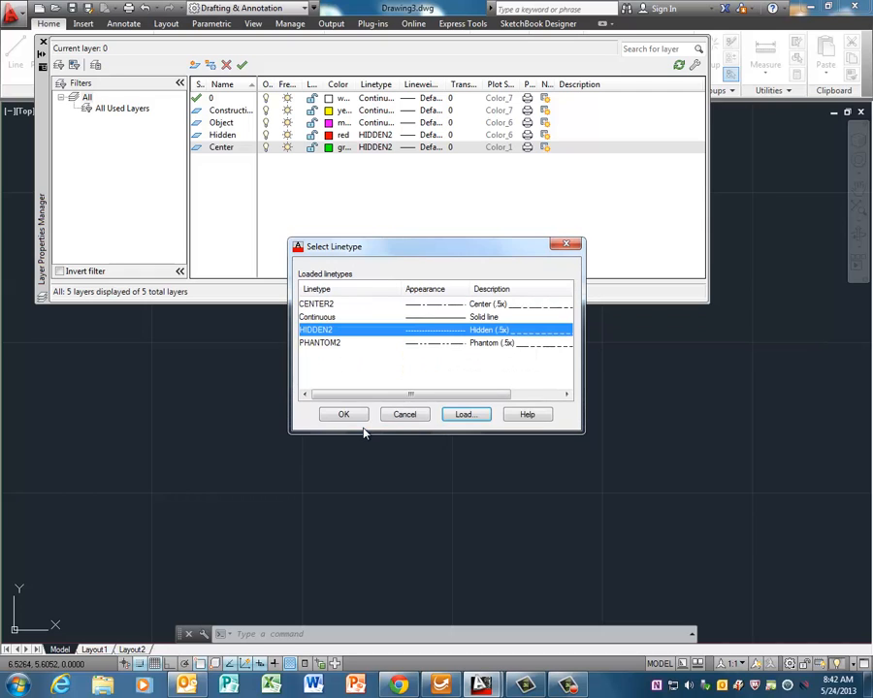
pyautogui.click(340, 307)
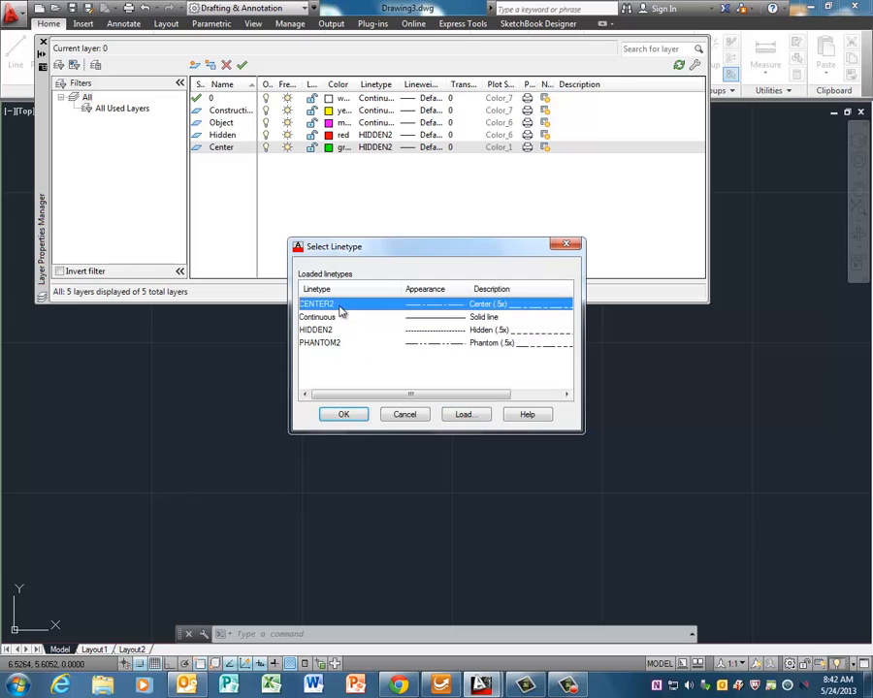
pyautogui.click(343, 415)
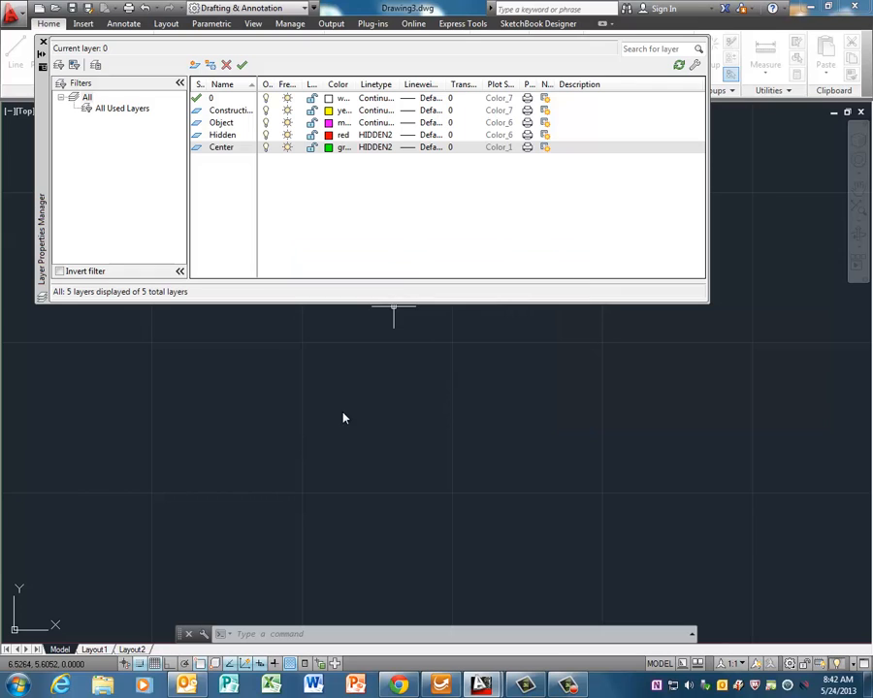
# Step: Make the Construction layer current and close the layer manager
pyautogui.doubleClick(199, 111)
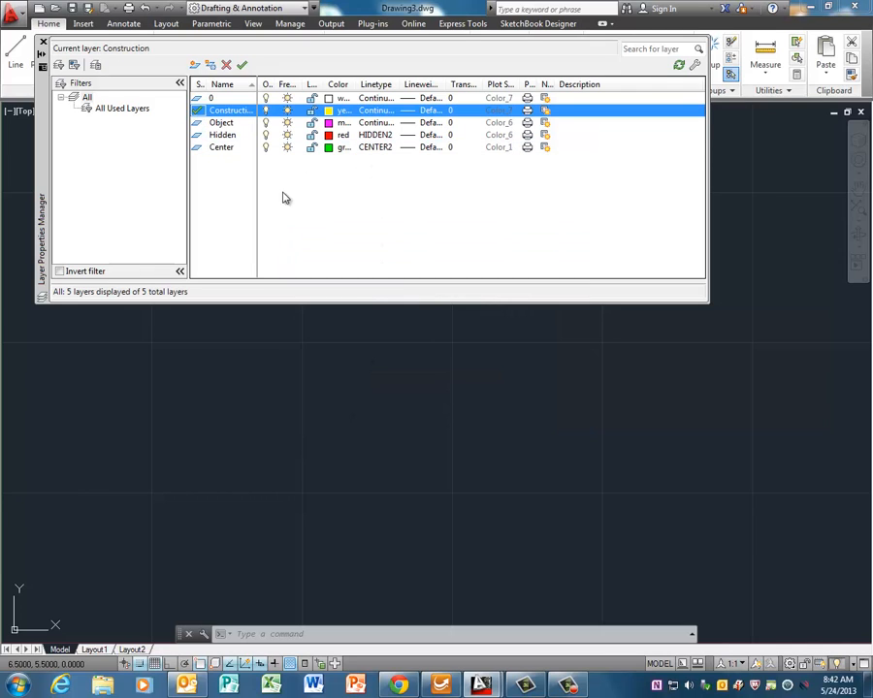
pyautogui.click(43, 43)
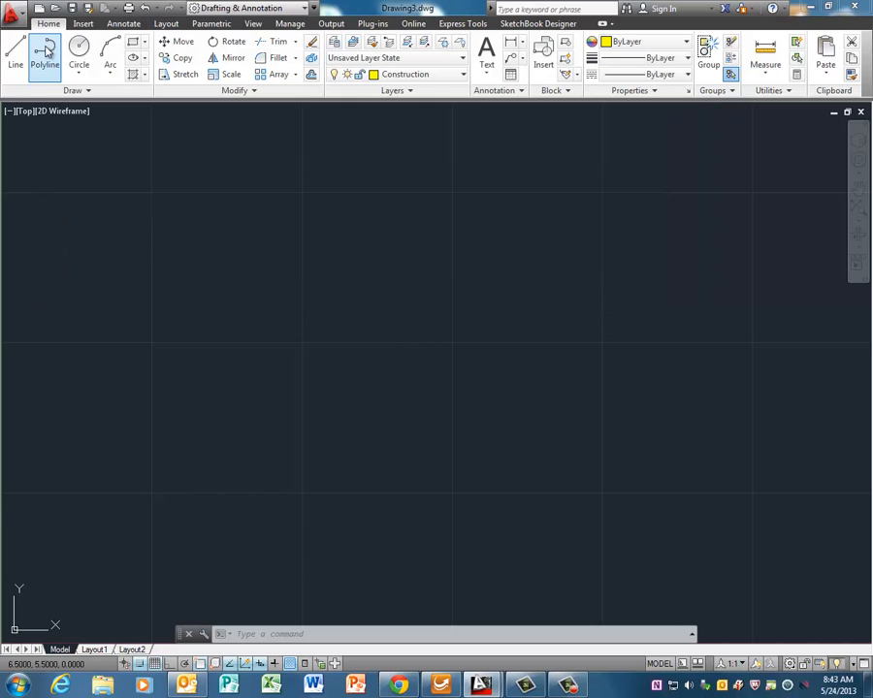
# Step: Draw a vertical construction line through the snap point at 1.0, 0.5
pyautogui.click(85, 90)
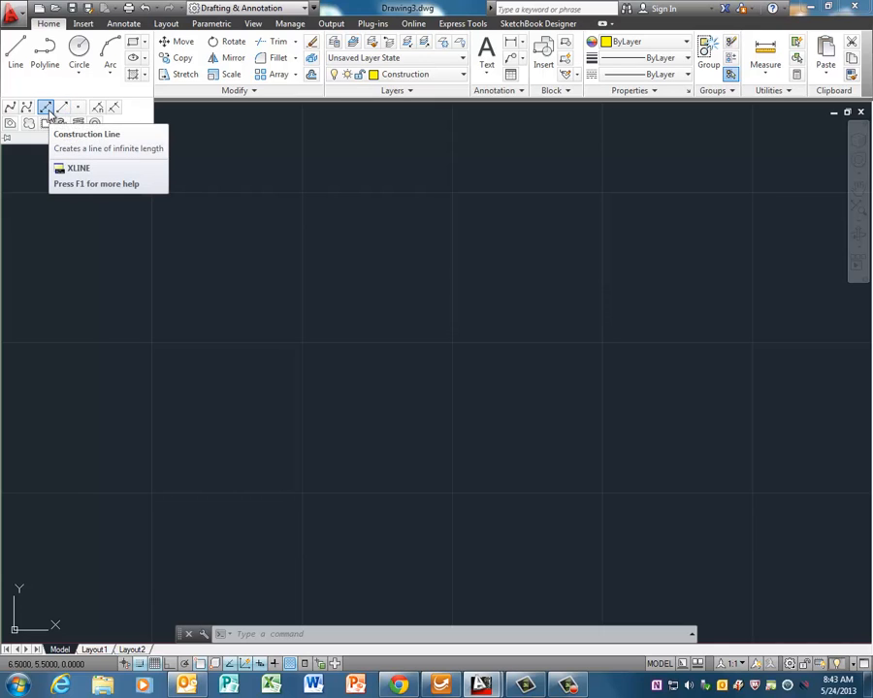
pyautogui.click(46, 109)
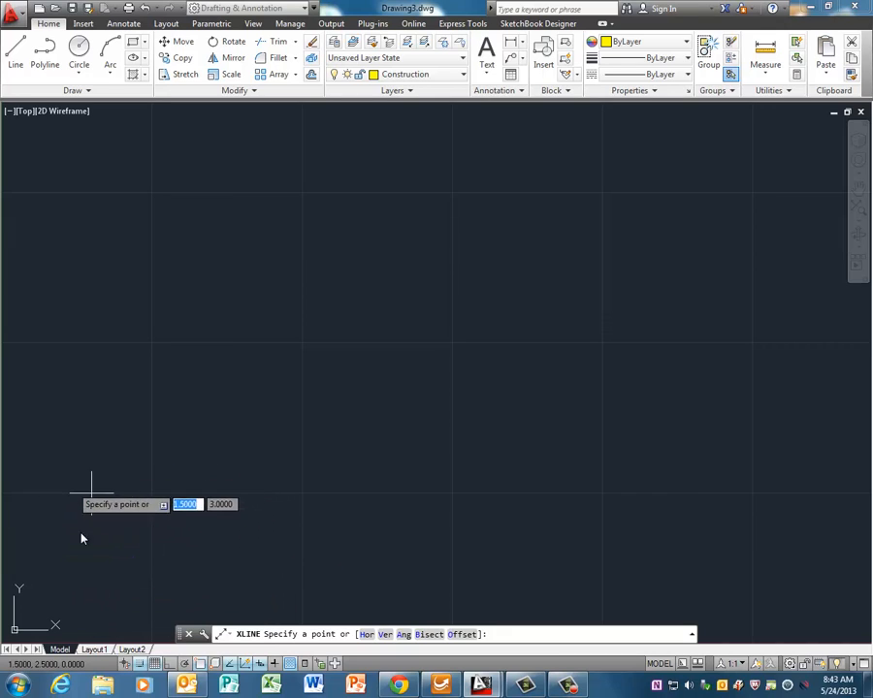
pyautogui.click(61, 614)
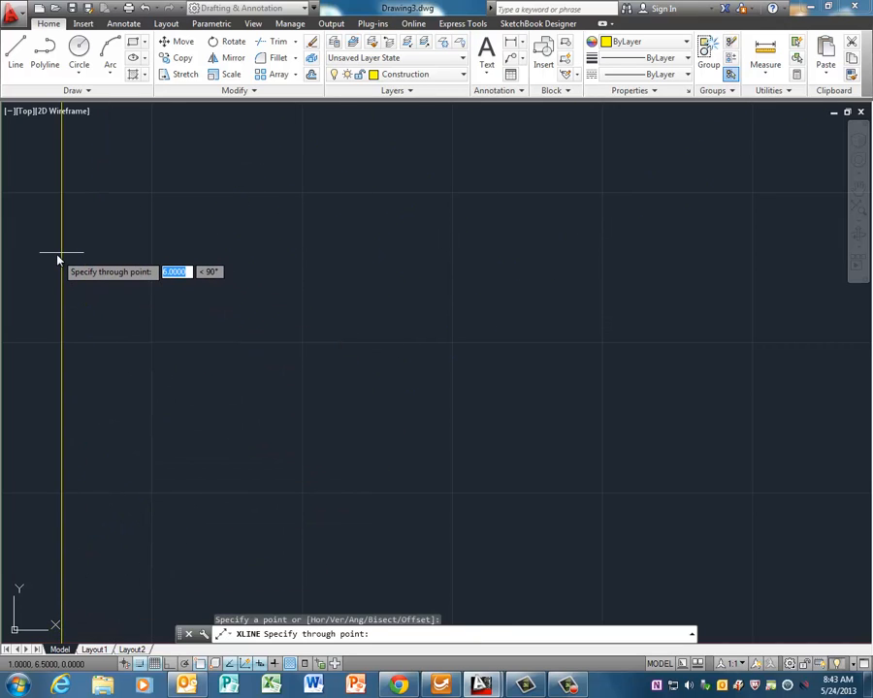
pyautogui.press('Return')
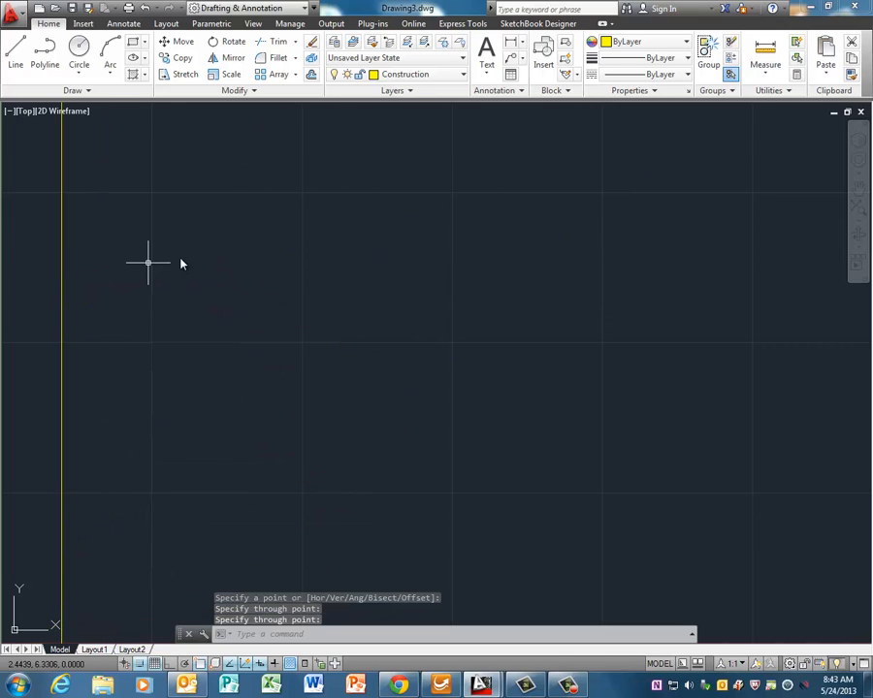
# Step: Draw a horizontal construction line through the snap point at 0.5, 1.0
pyautogui.rightClick(170, 148)
pyautogui.click(199, 150)
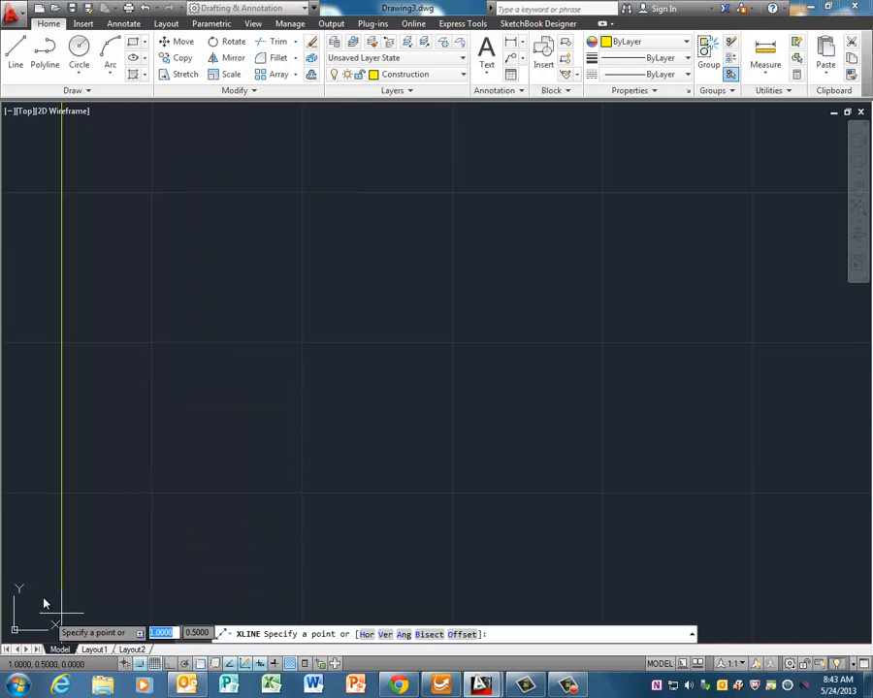
pyautogui.click(29, 586)
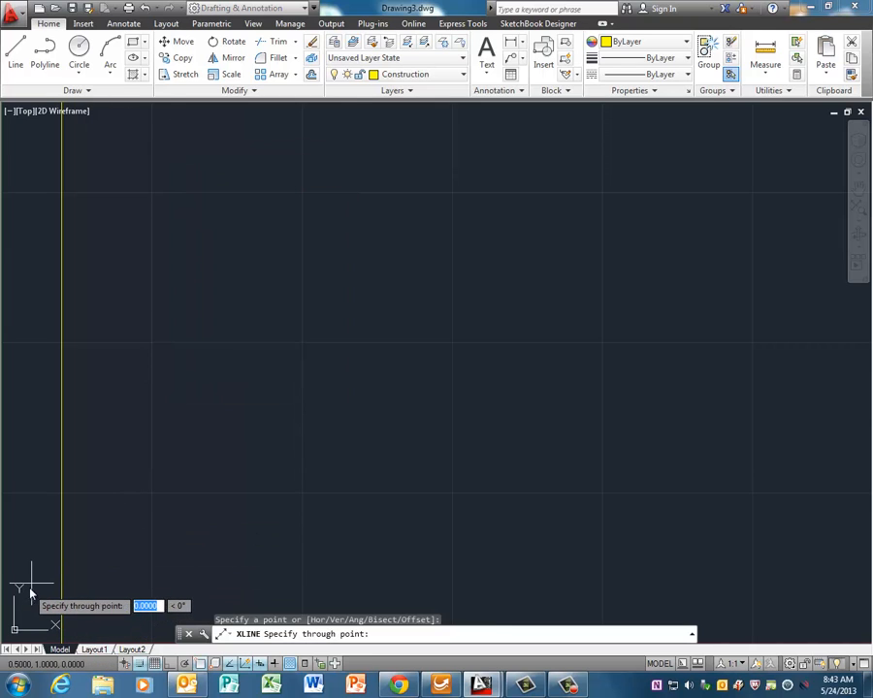
pyautogui.click(604, 589)
pyautogui.press('Return')
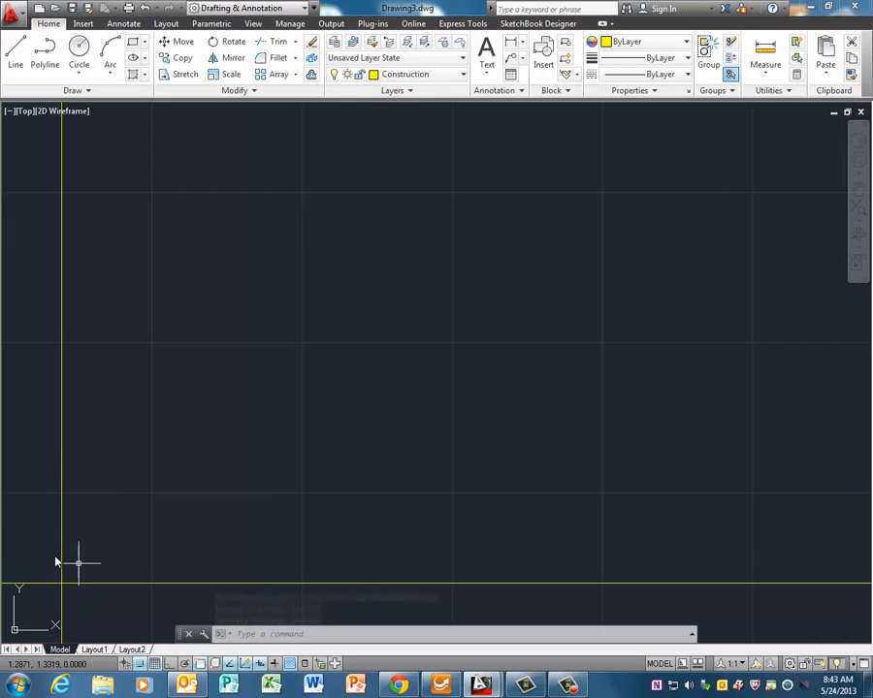
# Step: Turn snap off and offset the vertical construction line 3 units to the right
pyautogui.click(140, 665)
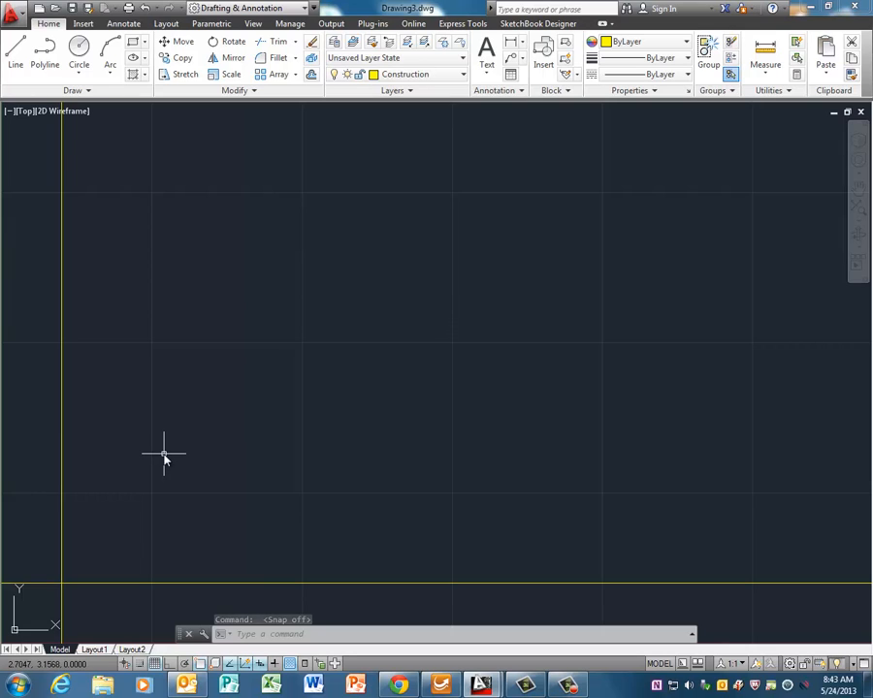
pyautogui.write('offset')
pyautogui.press('Return')
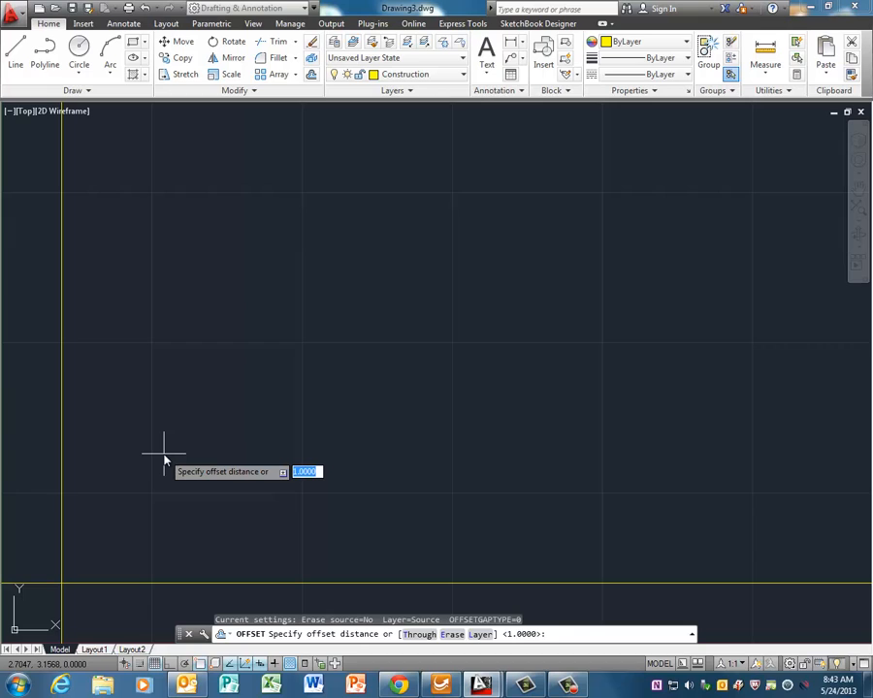
pyautogui.write('3')
pyautogui.press('Return')
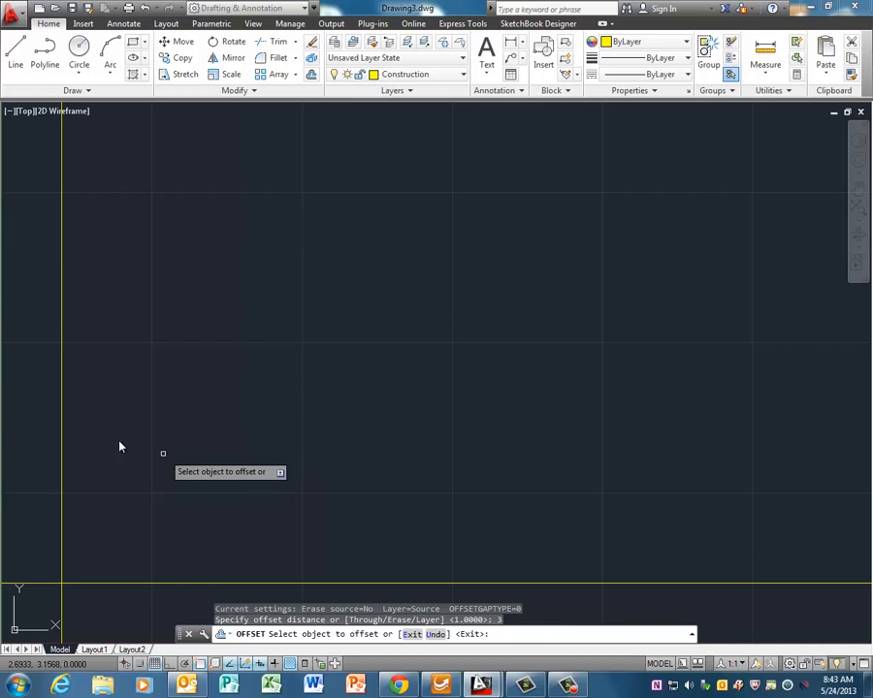
pyautogui.click(62, 443)
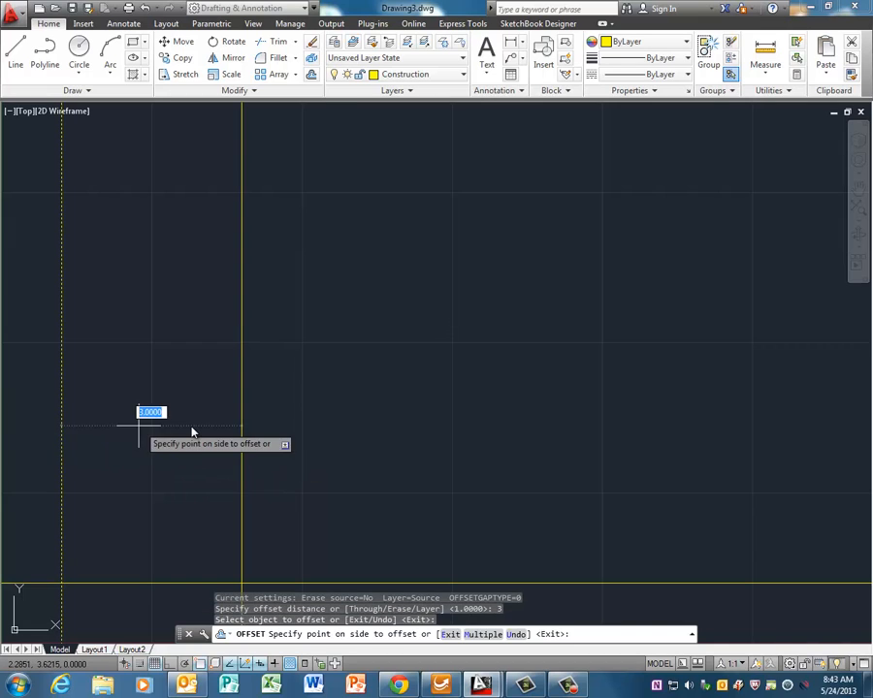
pyautogui.click(192, 432)
pyautogui.press('Return')
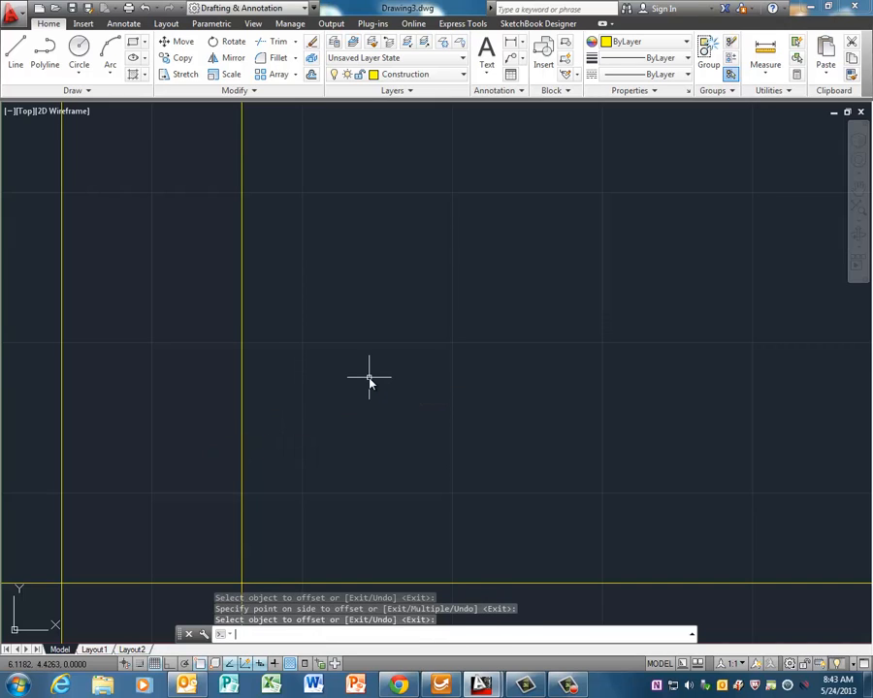
# Step: Offset the second vertical construction line 1.25 units to the right
pyautogui.rightClick(369, 380)
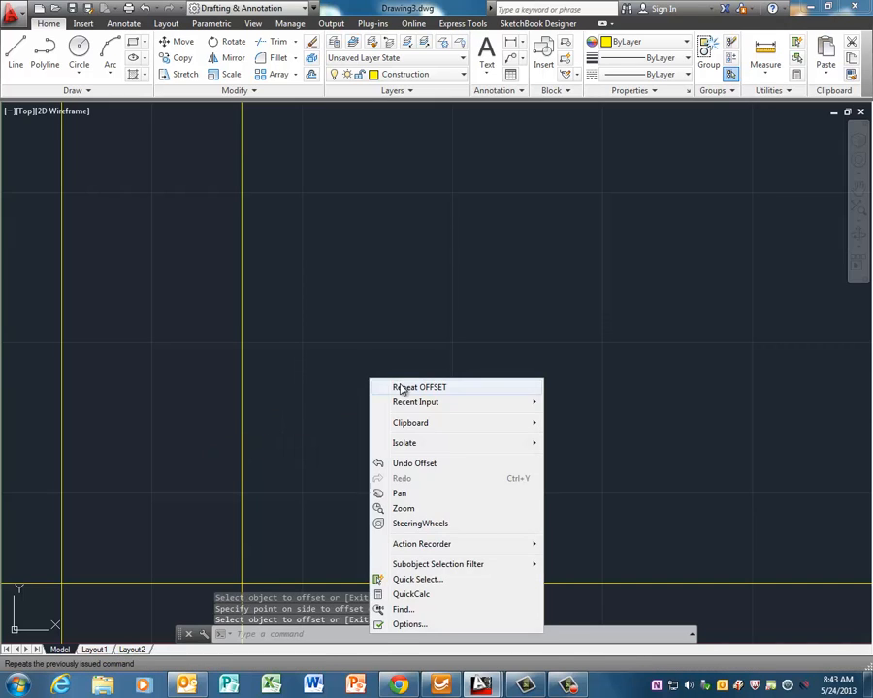
pyautogui.click(401, 386)
pyautogui.write('1.25')
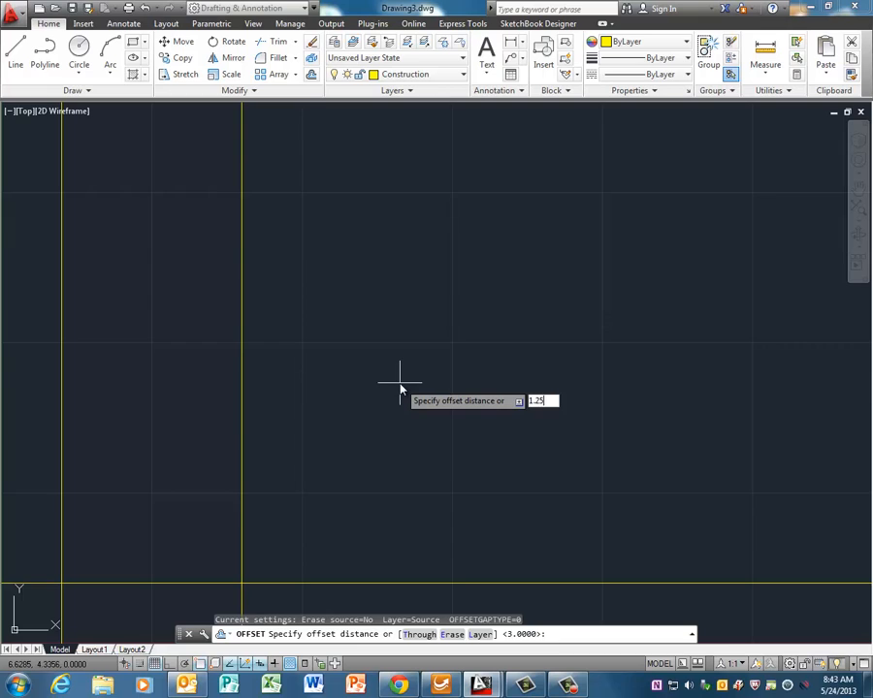
pyautogui.press('Return')
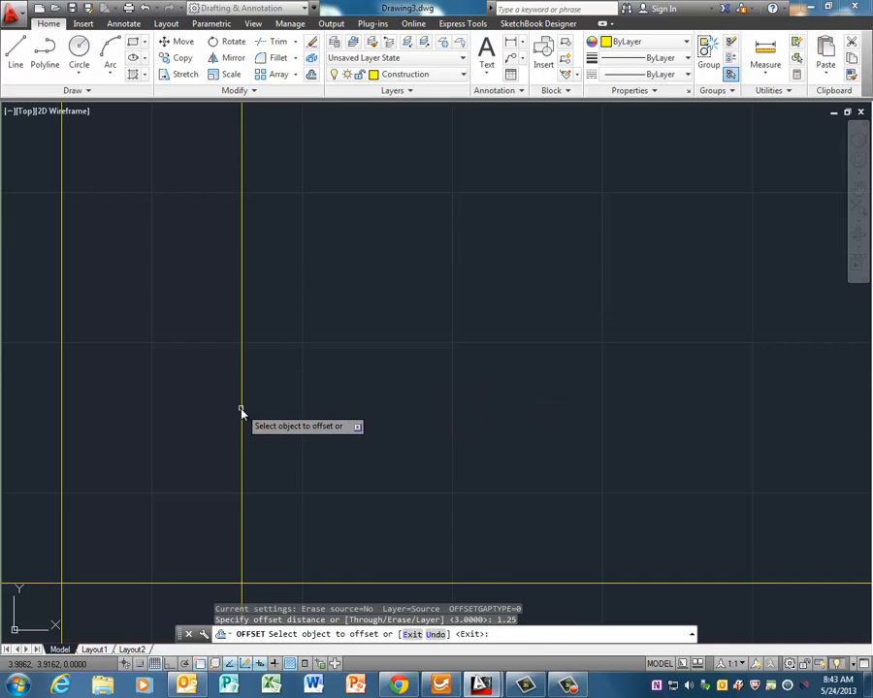
pyautogui.click(242, 409)
pyautogui.click(374, 408)
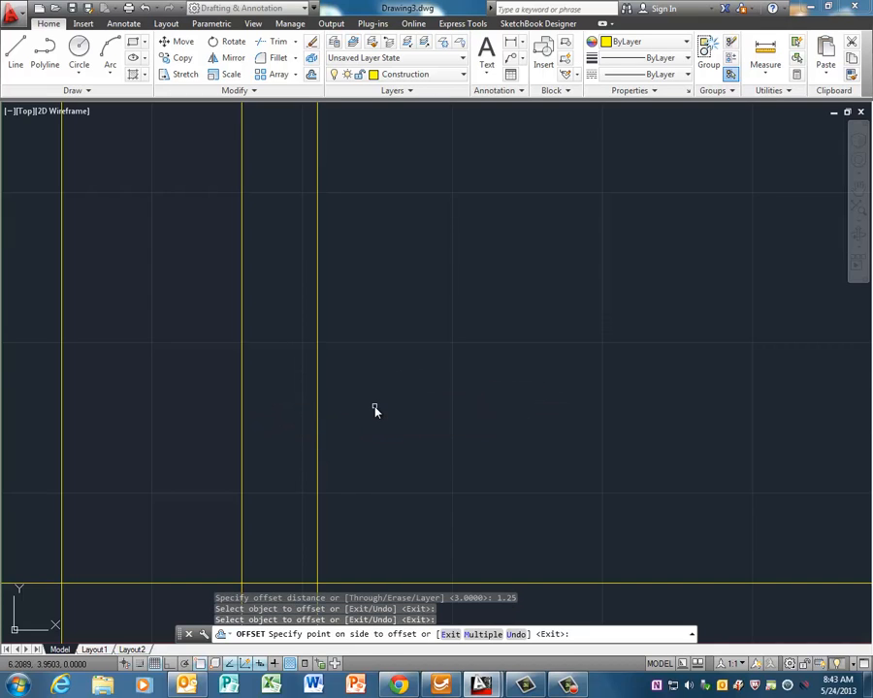
pyautogui.press('Return')
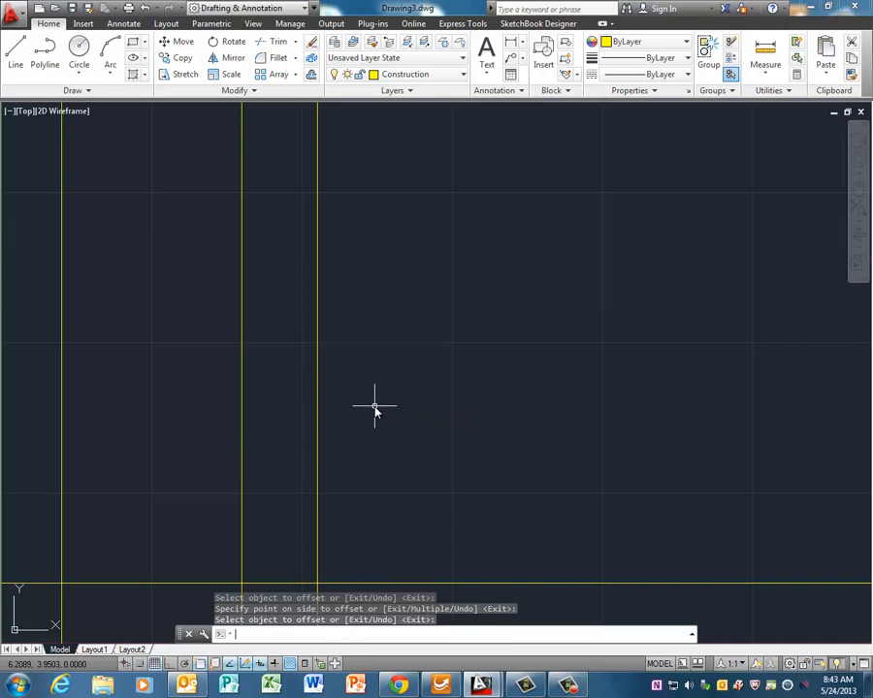
# Step: Offset the rightmost vertical construction line 1 unit further to the right
pyautogui.rightClick(374, 408)
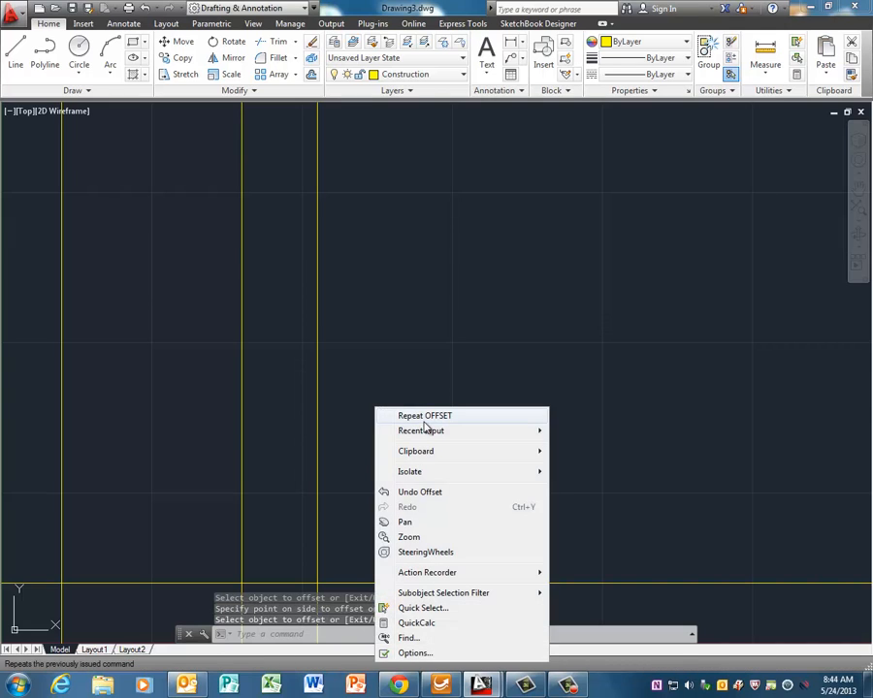
pyautogui.click(399, 414)
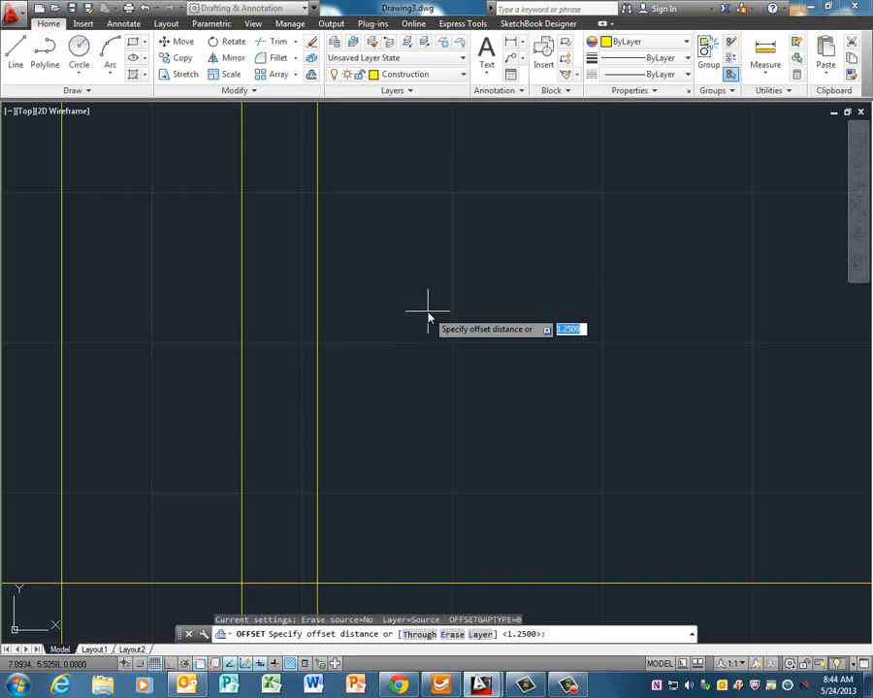
pyautogui.write('1')
pyautogui.press('Return')
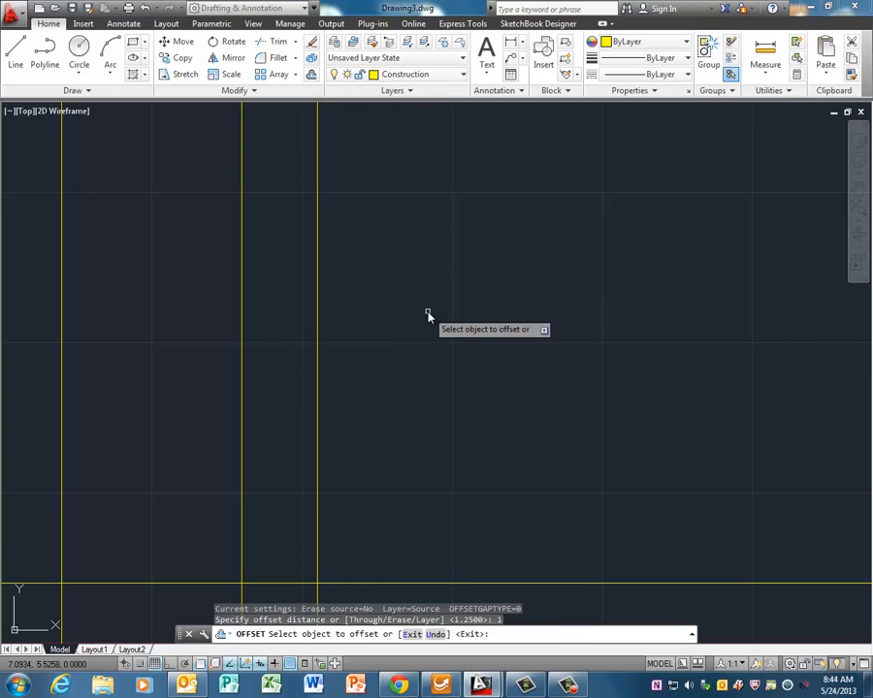
pyautogui.click(318, 440)
pyautogui.click(473, 434)
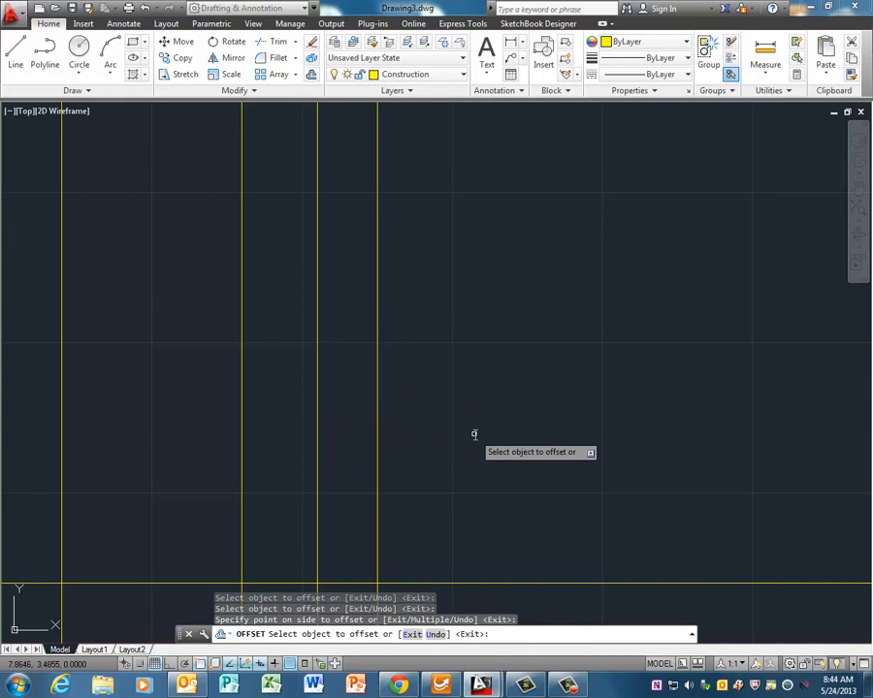
pyautogui.press('Return')
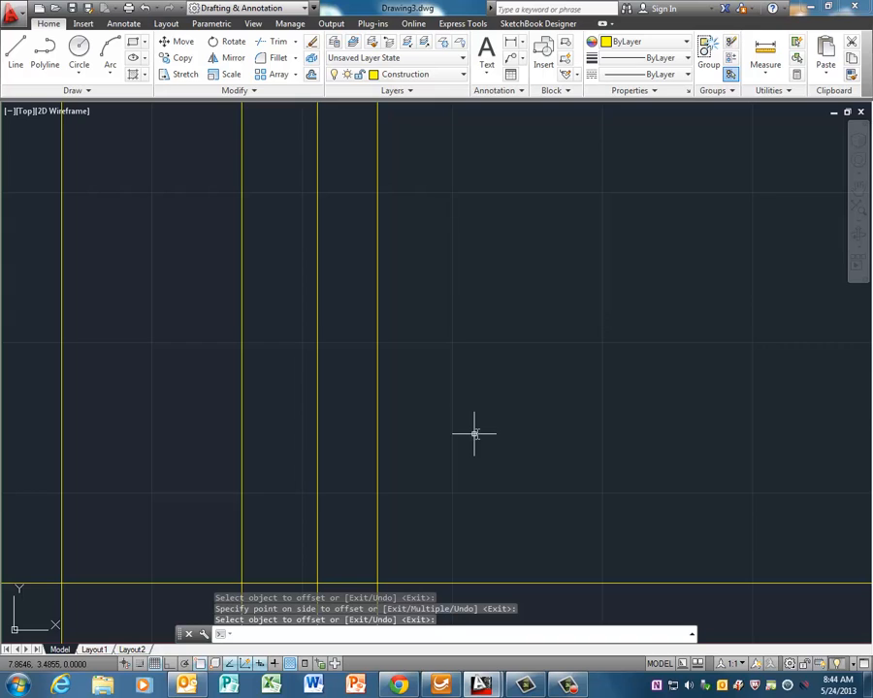
# Step: Offset the horizontal construction line 1.75 units upward
pyautogui.rightClick(474, 434)
pyautogui.click(543, 188)
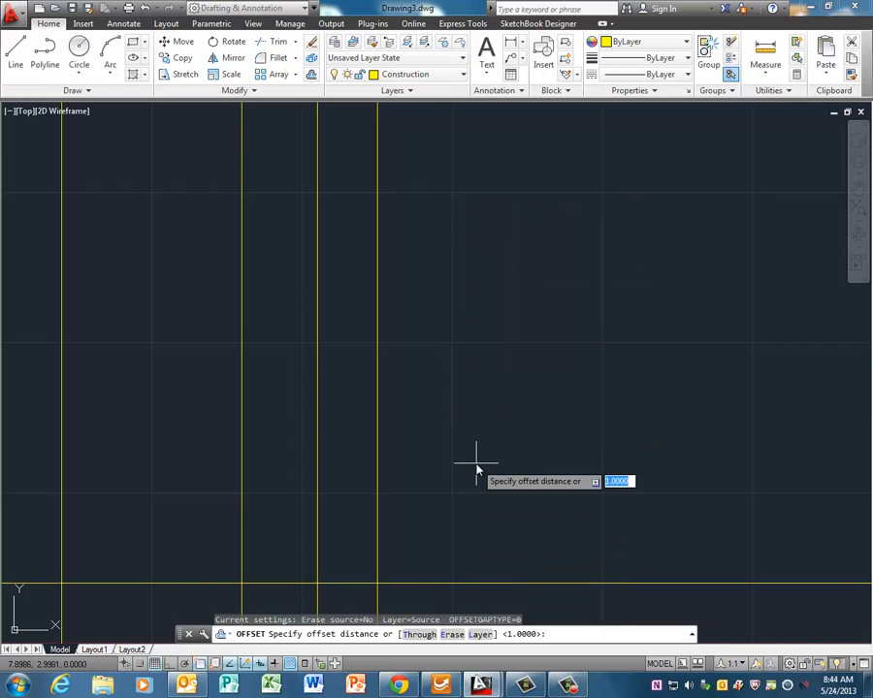
pyautogui.write('1.75')
pyautogui.press('Return')
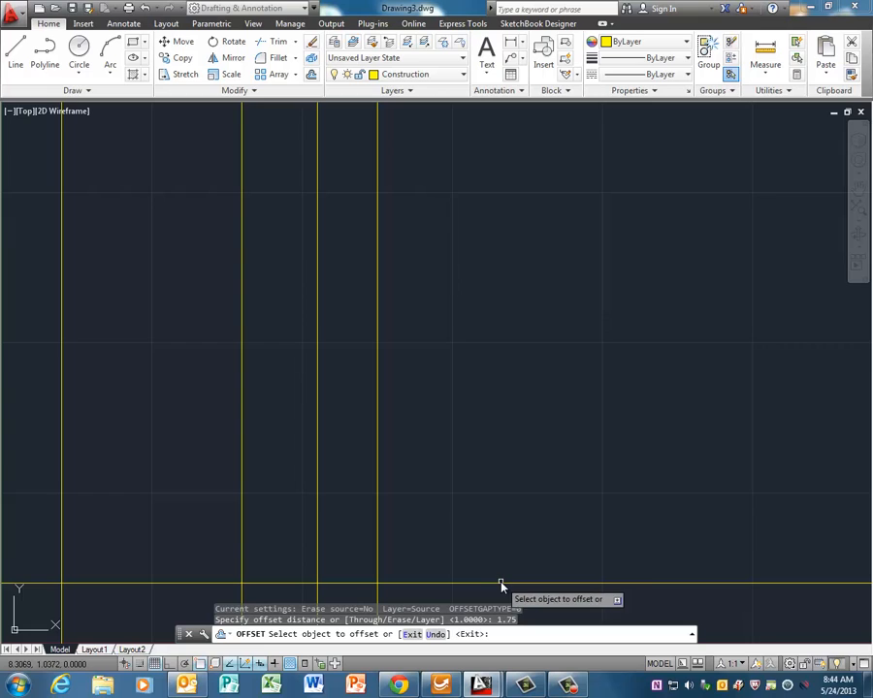
pyautogui.click(501, 585)
pyautogui.click(505, 458)
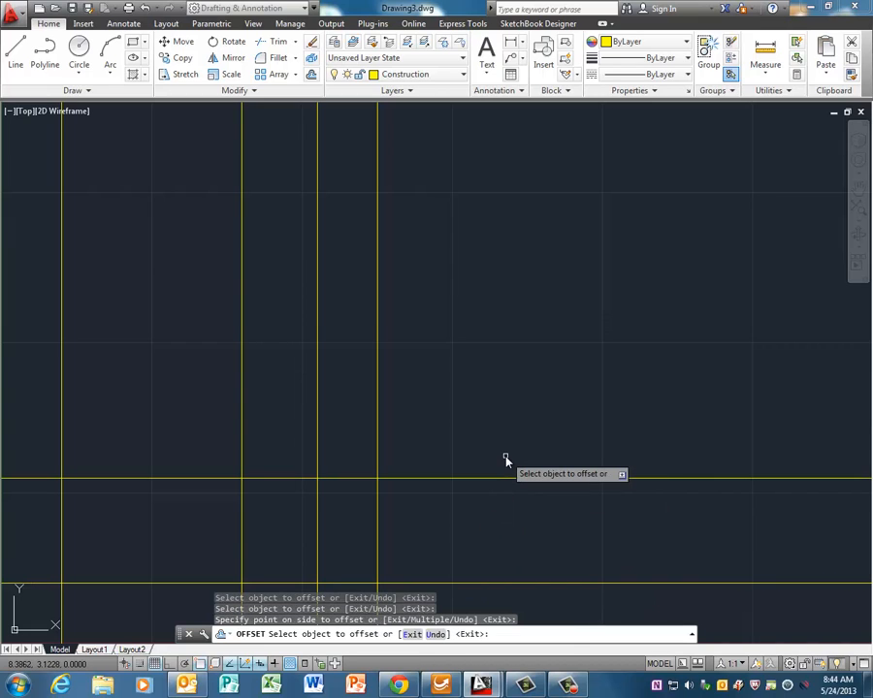
pyautogui.click(569, 685)
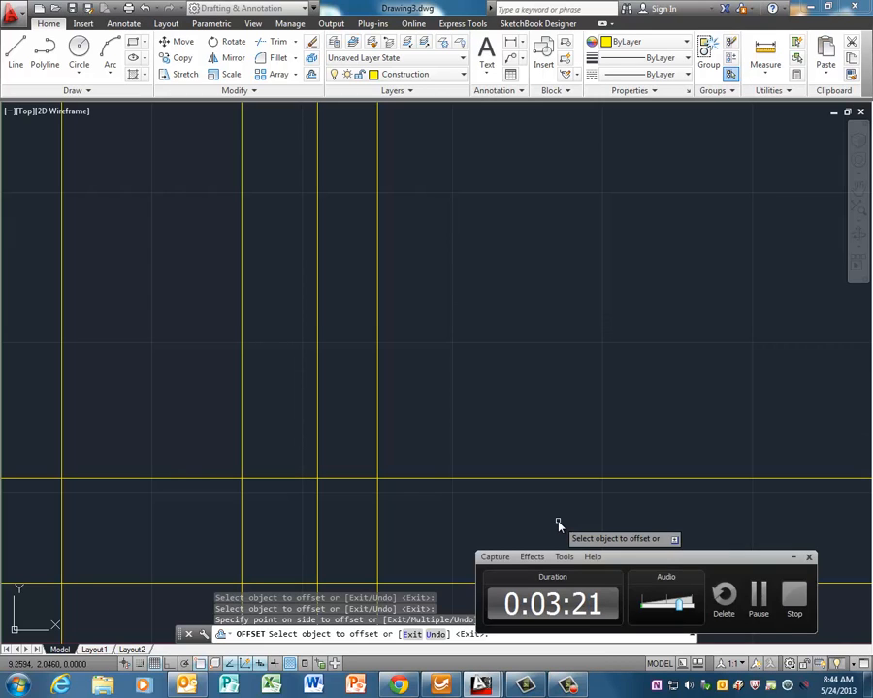
pyautogui.press('Return')
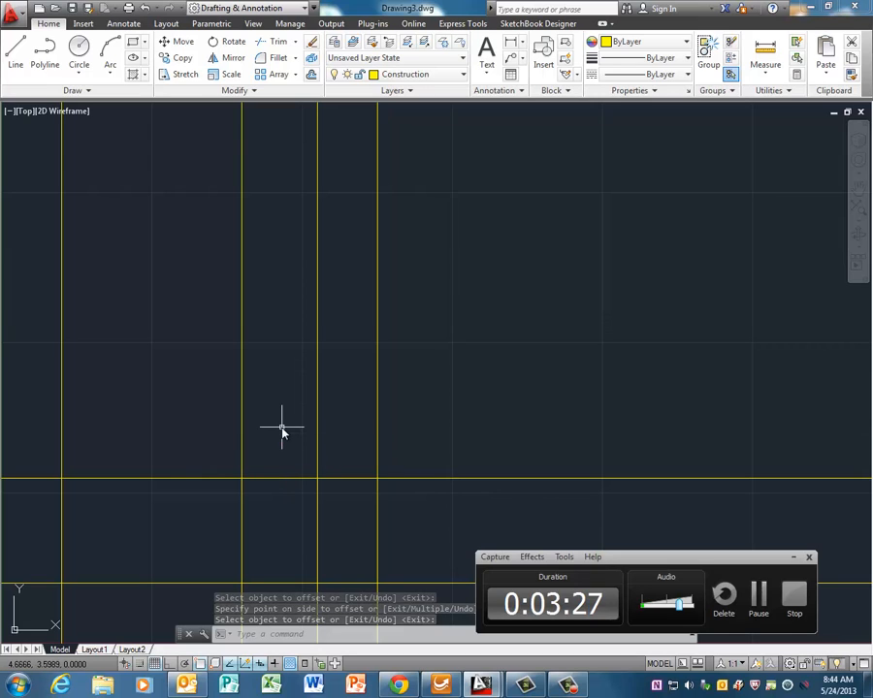
# Step: Offset the upper horizontal construction line 1.25 units upward
pyautogui.rightClick(448, 170)
pyautogui.click(479, 176)
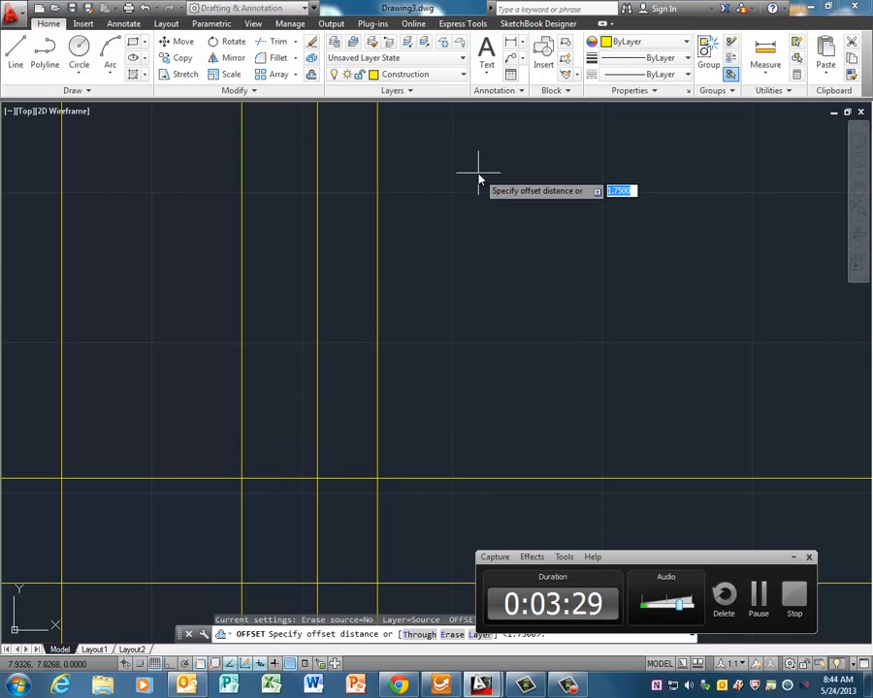
pyautogui.write('1')
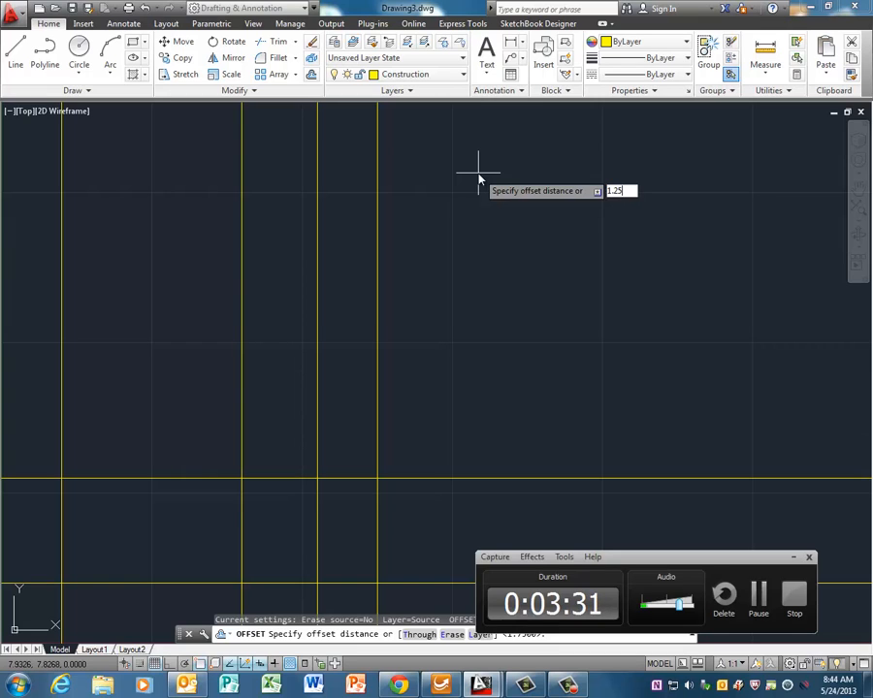
pyautogui.write('.25')
pyautogui.press('Return')
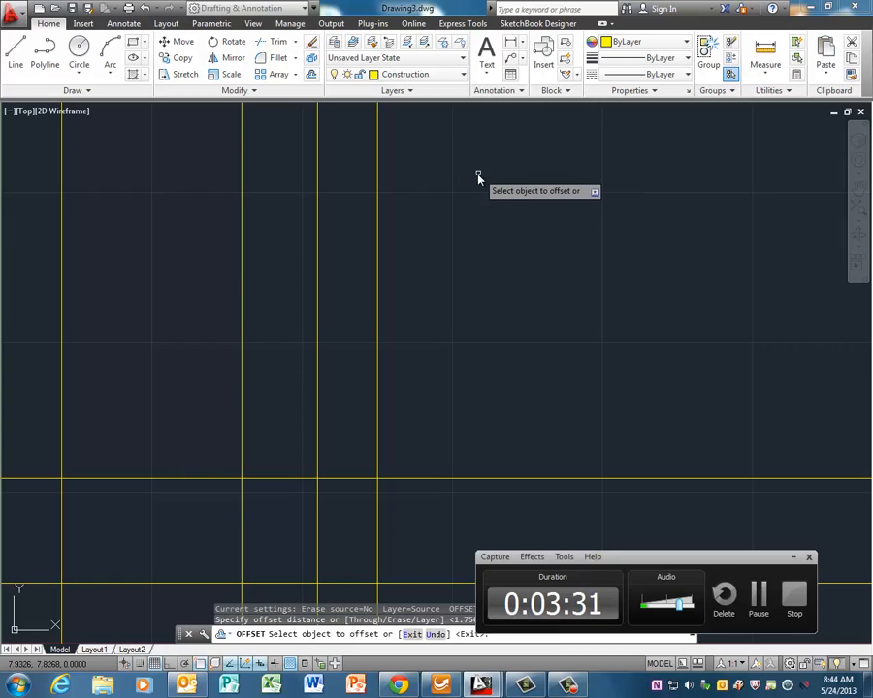
pyautogui.click(420, 480)
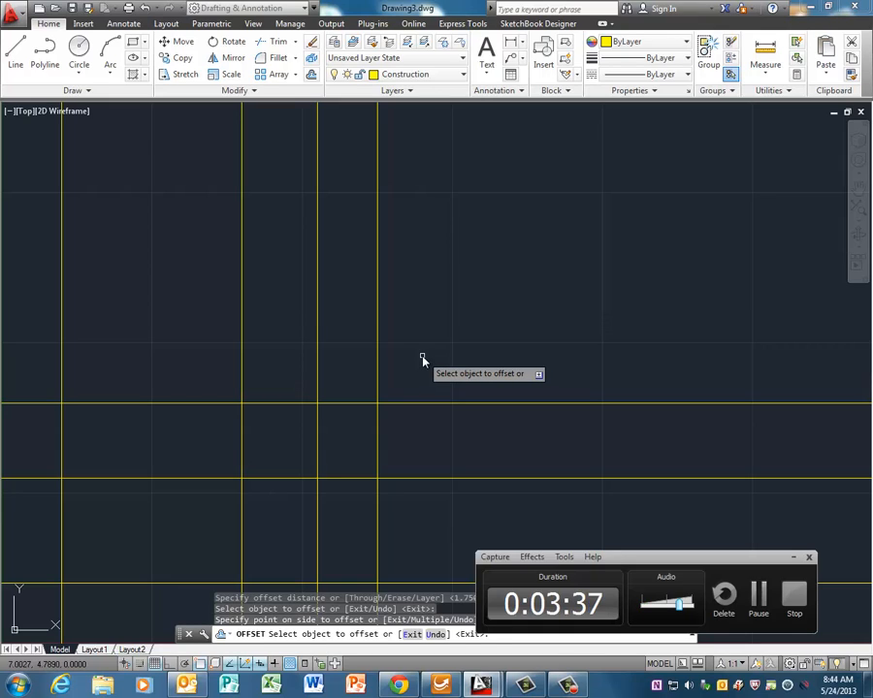
pyautogui.press('Return')
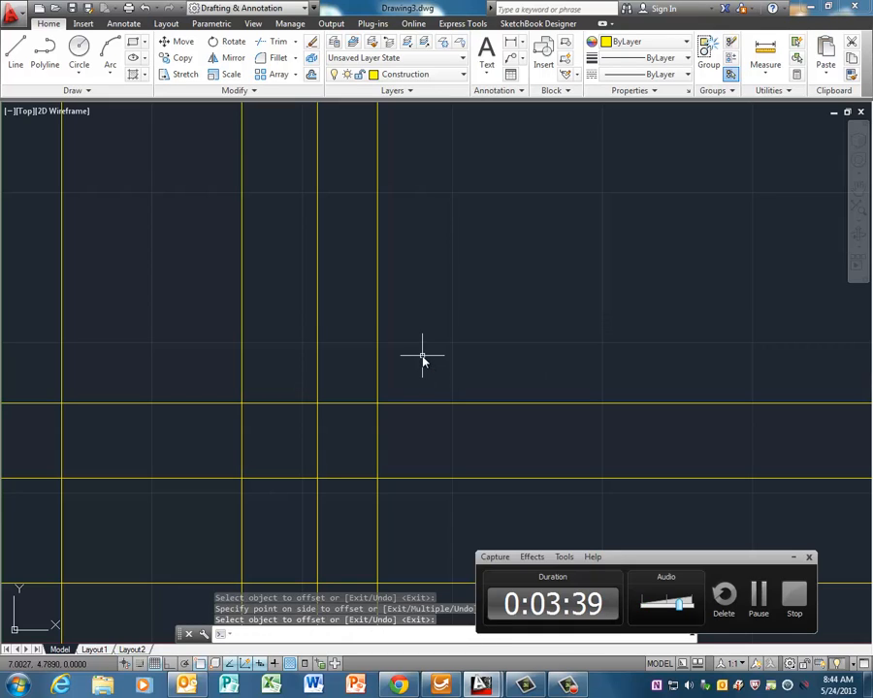
# Step: Offset the topmost horizontal construction line 1 unit upward
pyautogui.rightClick(489, 264)
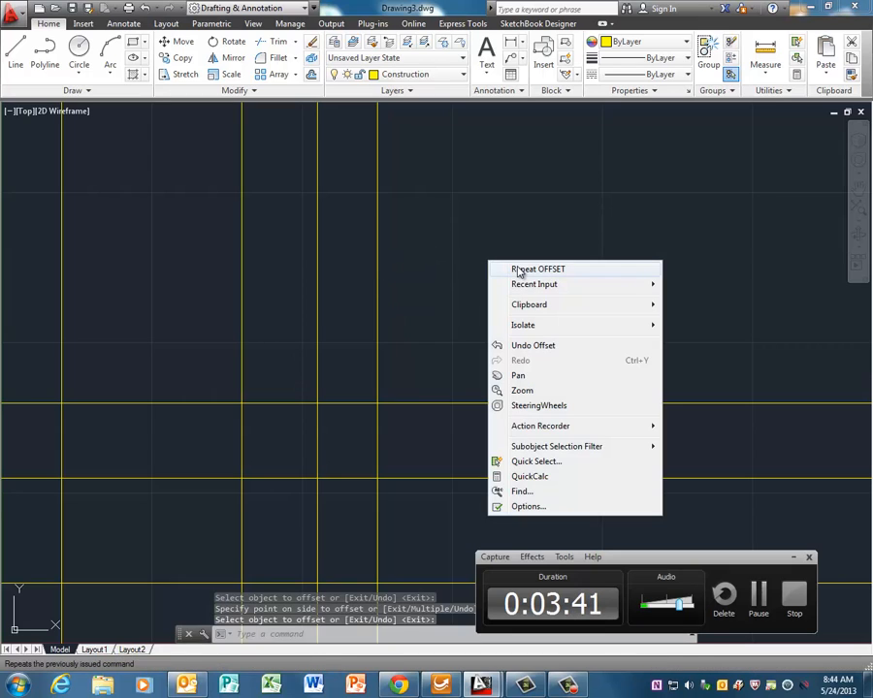
pyautogui.click(512, 269)
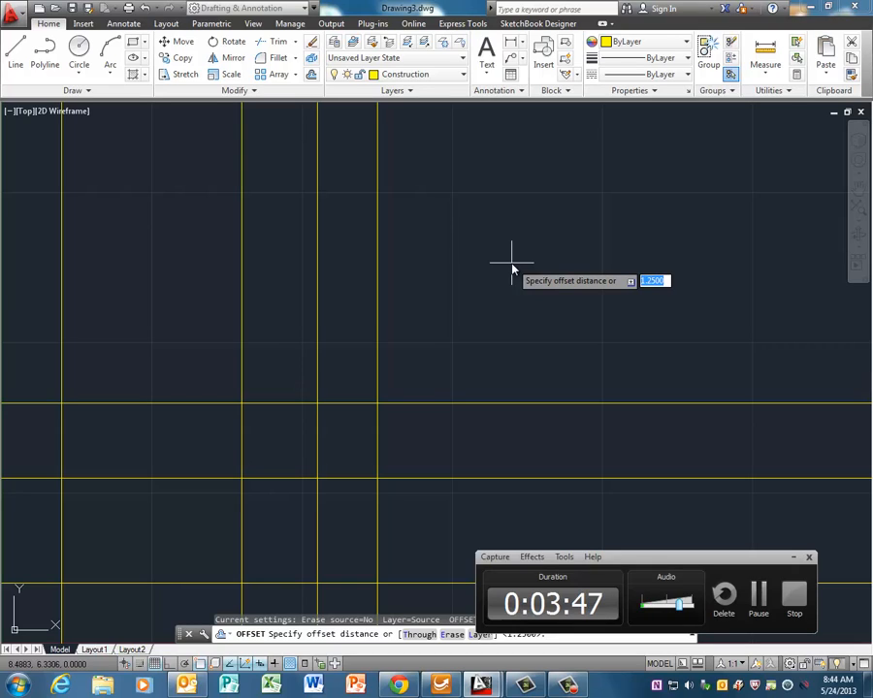
pyautogui.write('1')
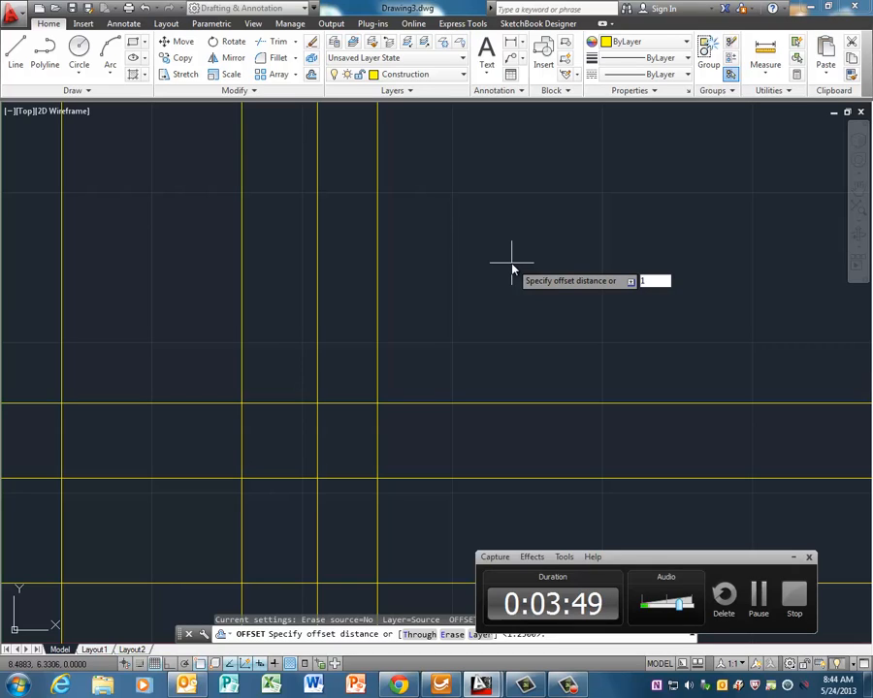
pyautogui.press('Return')
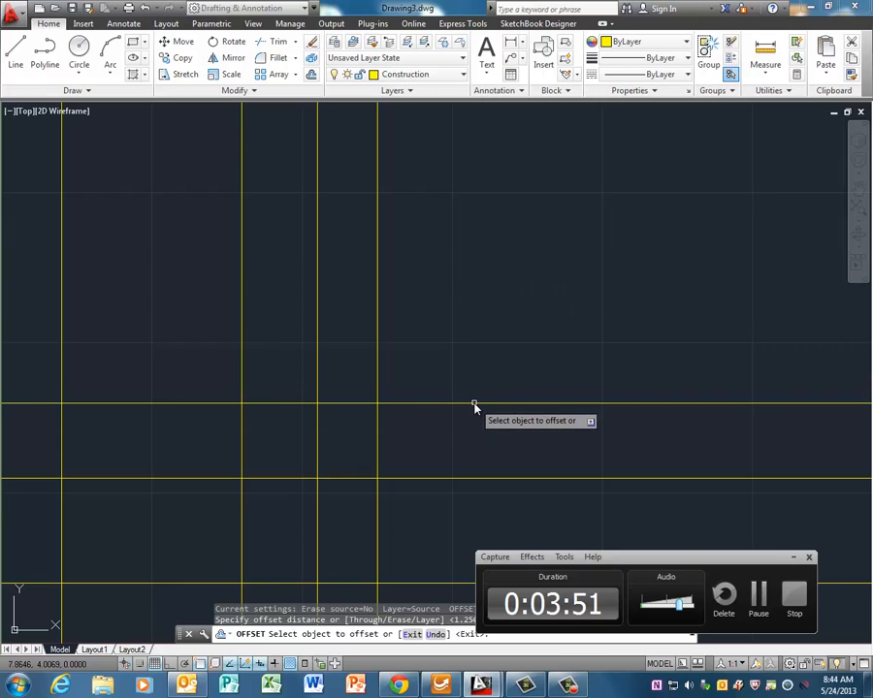
pyautogui.click(474, 403)
pyautogui.click(491, 301)
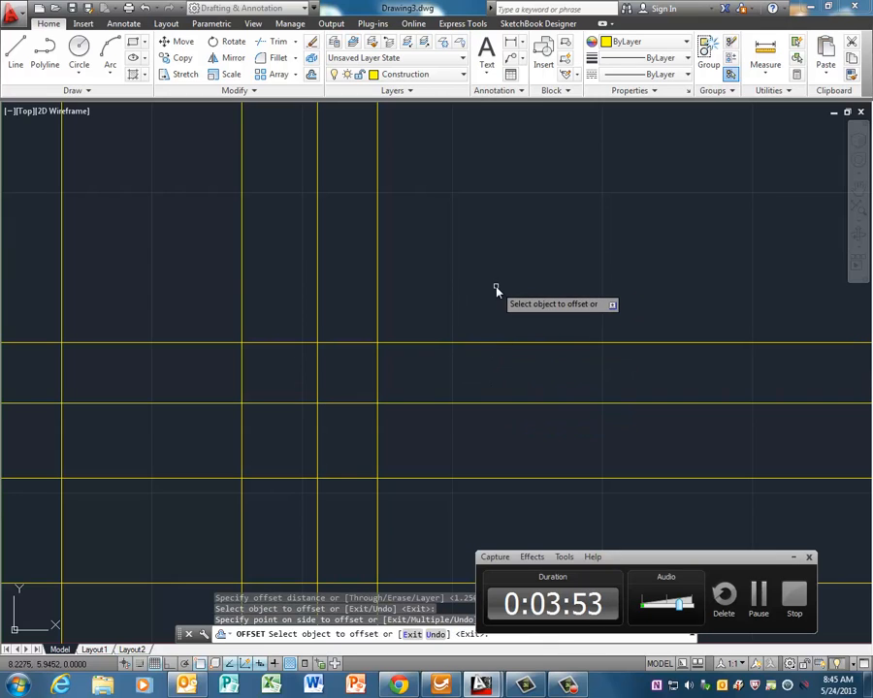
pyautogui.click(793, 559)
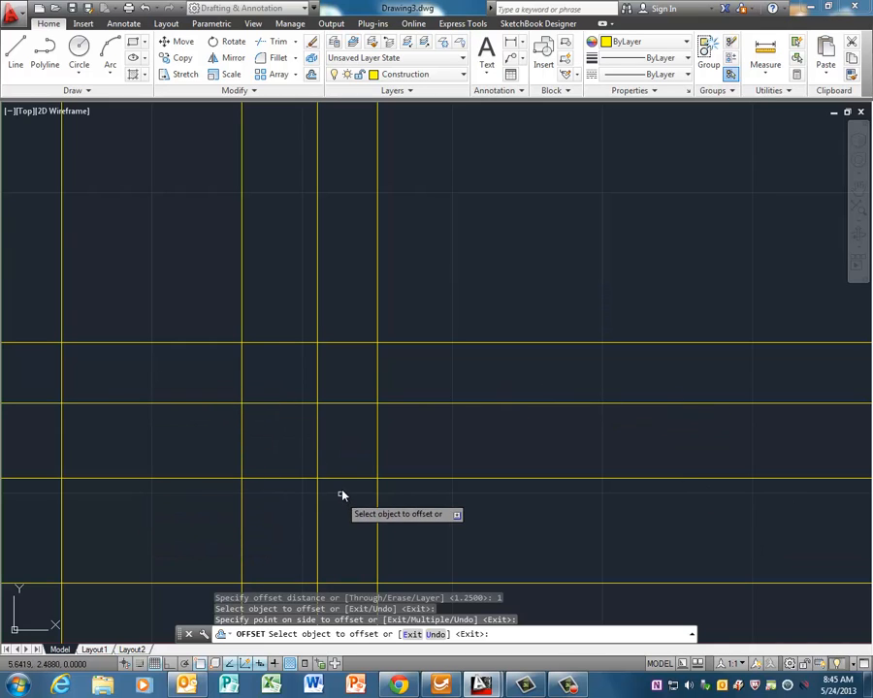
# Step: Make Object the current layer and review the running object snap modes for the Line command
pyautogui.click(425, 75)
pyautogui.click(407, 156)
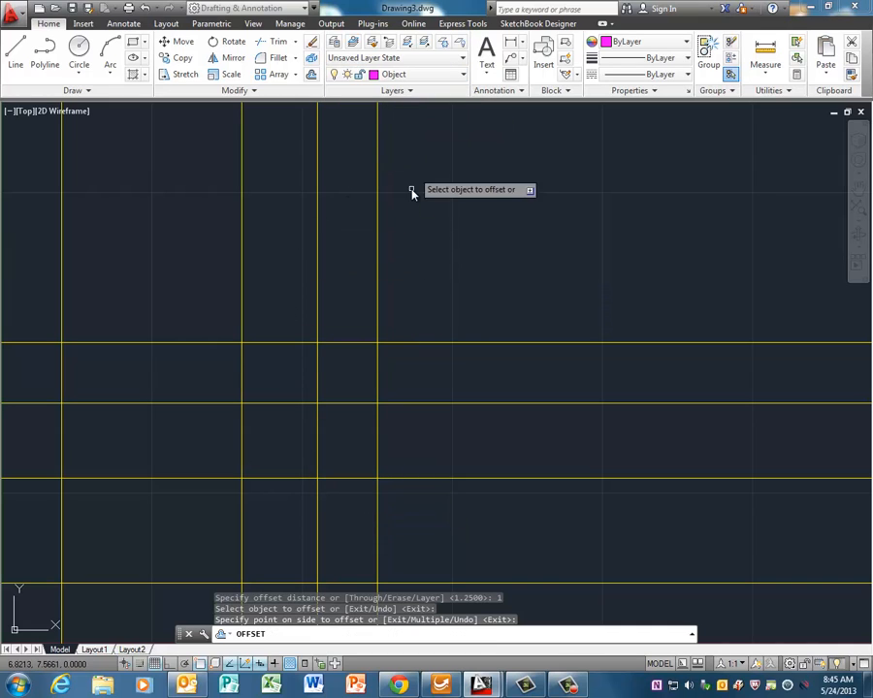
pyautogui.click(17, 50)
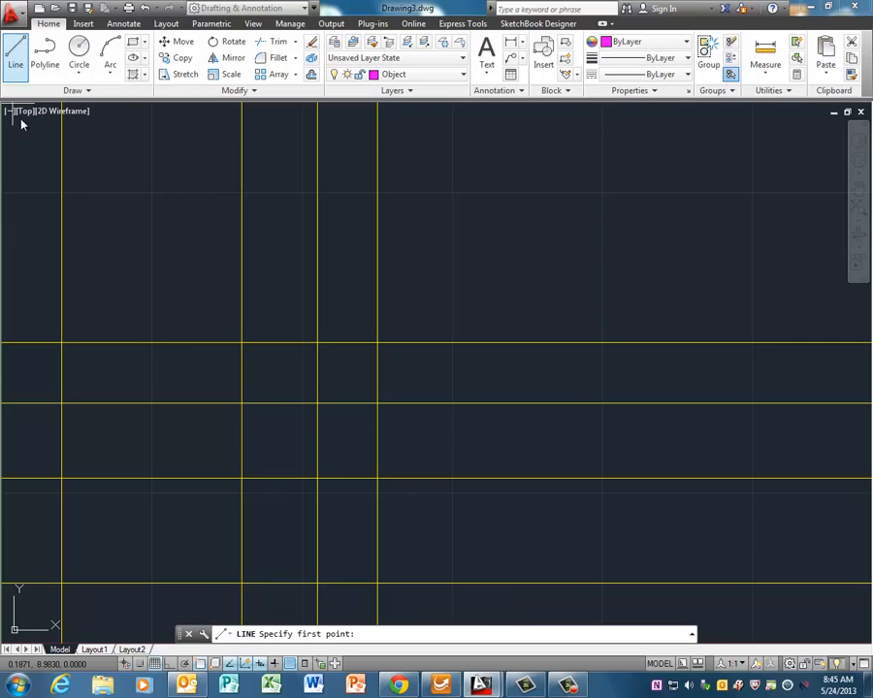
pyautogui.rightClick(202, 665)
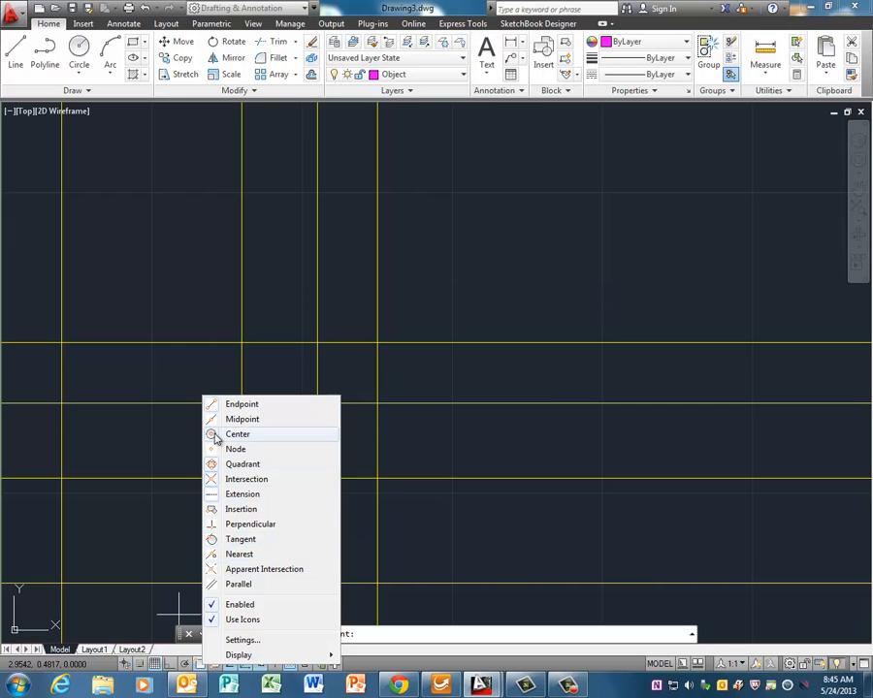
pyautogui.click(199, 667)
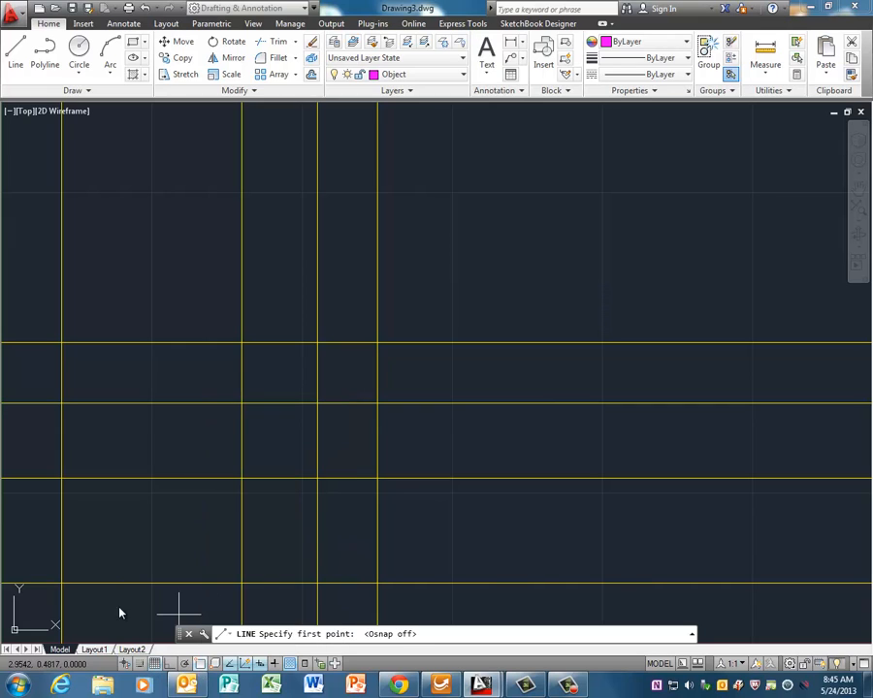
# Step: With object snap on, trace the lower-left grid cell as a closed rectangle of lines, starting from the intersection at 1,1
pyautogui.click(14, 53)
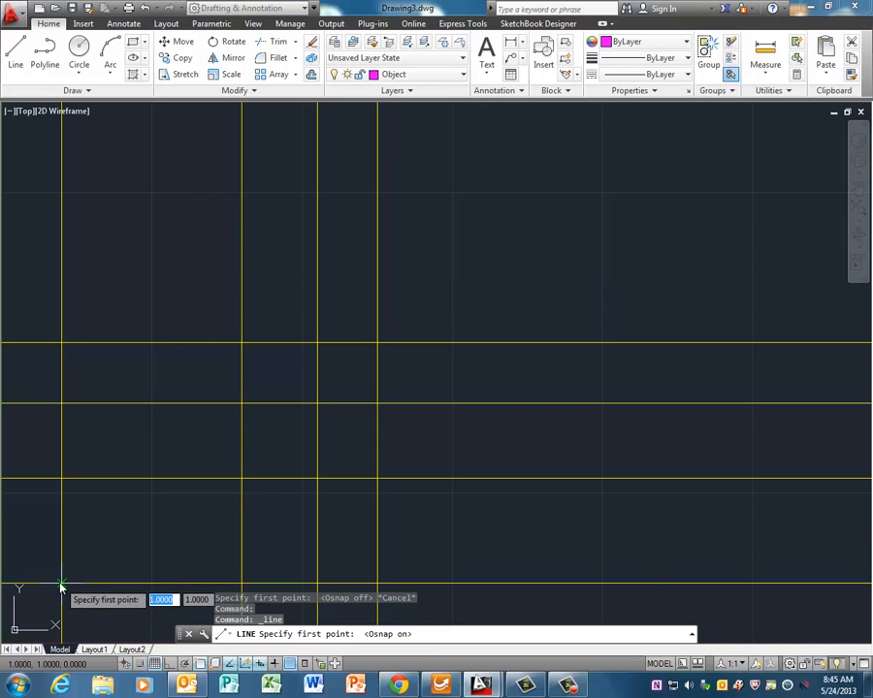
pyautogui.click(62, 582)
pyautogui.click(62, 478)
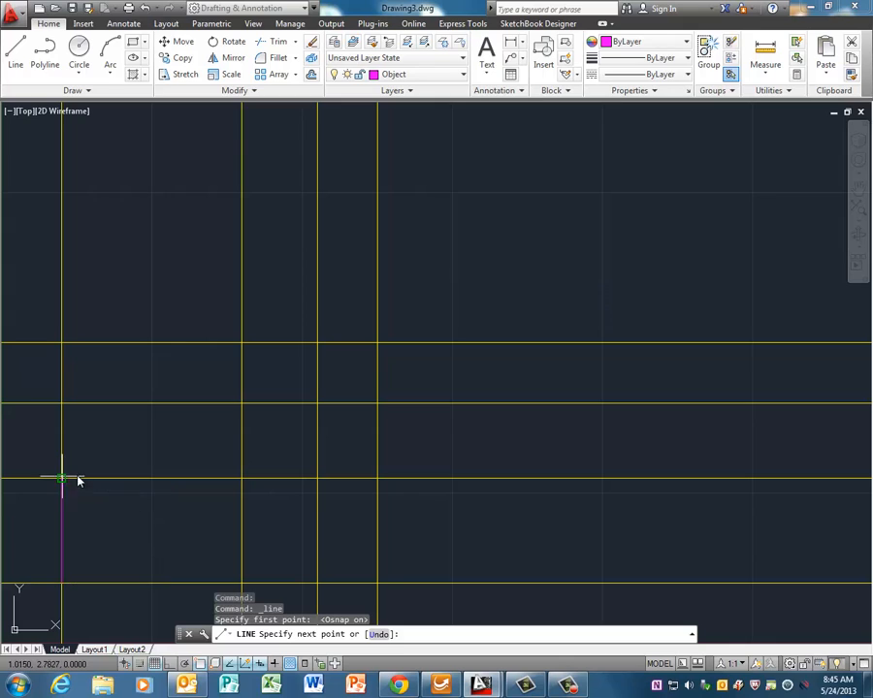
pyautogui.click(242, 479)
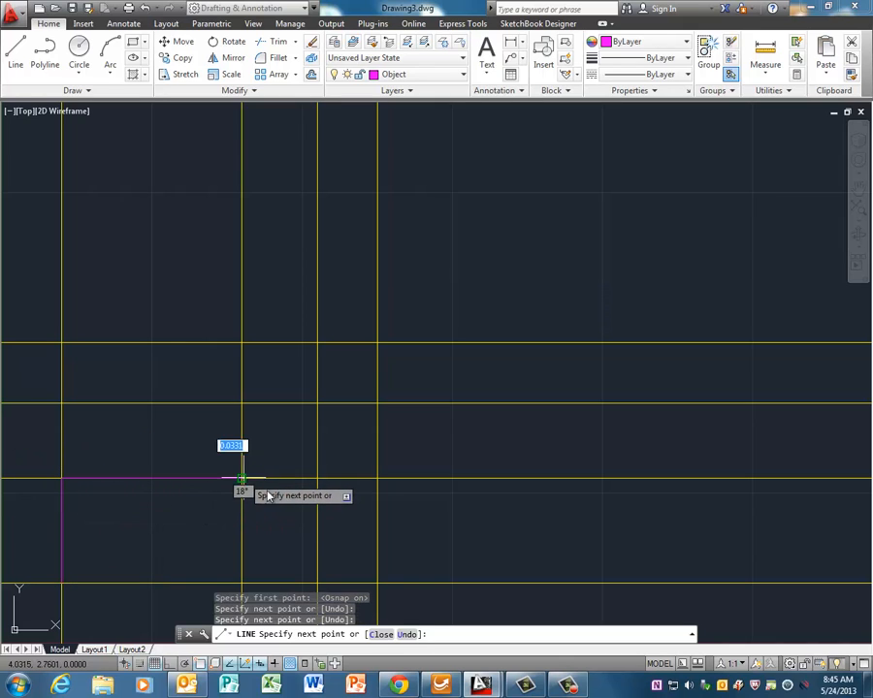
pyautogui.click(242, 582)
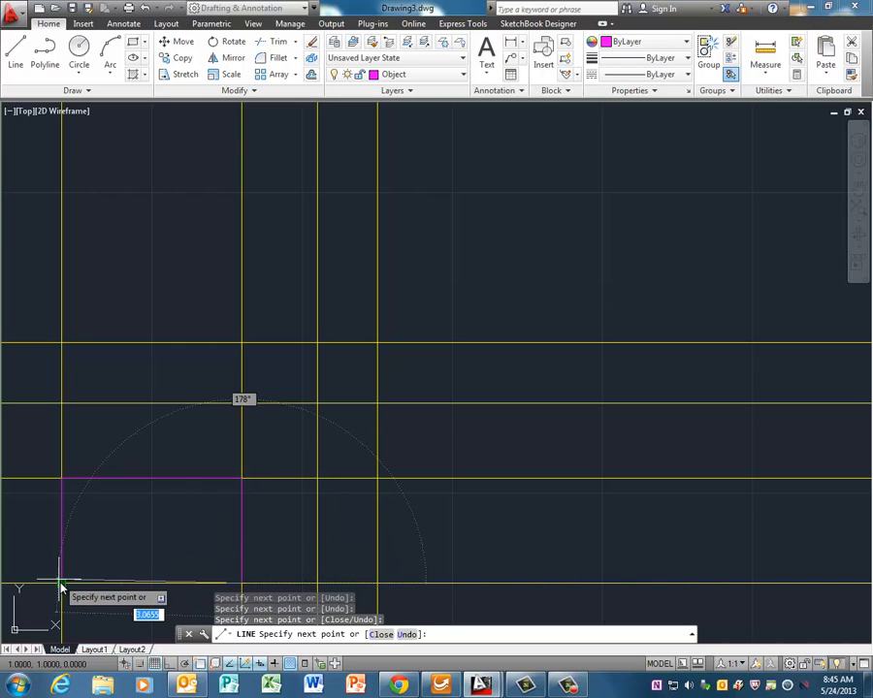
pyautogui.click(62, 582)
pyautogui.press('Escape')
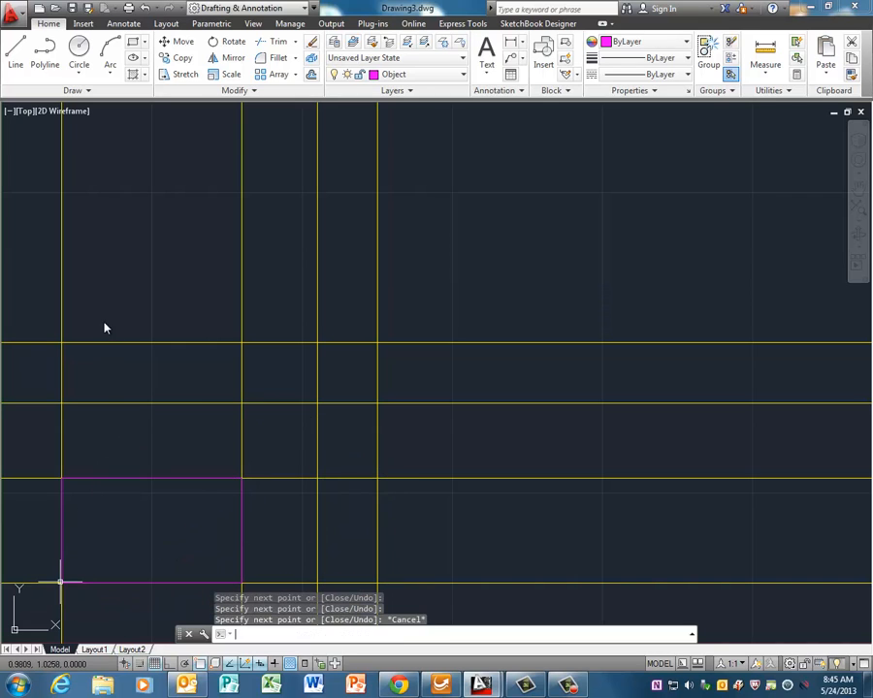
# Step: Trace a closed rectangle of lines in the upper-left grid cell, between the top two horizontal and first two vertical construction lines
pyautogui.rightClick(208, 144)
pyautogui.click(225, 155)
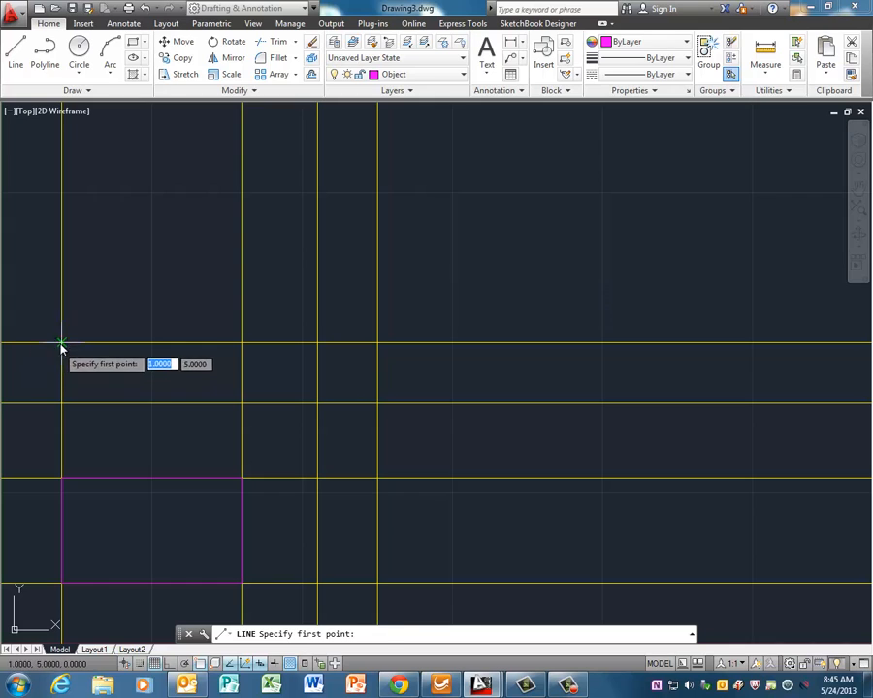
pyautogui.click(62, 342)
pyautogui.click(241, 342)
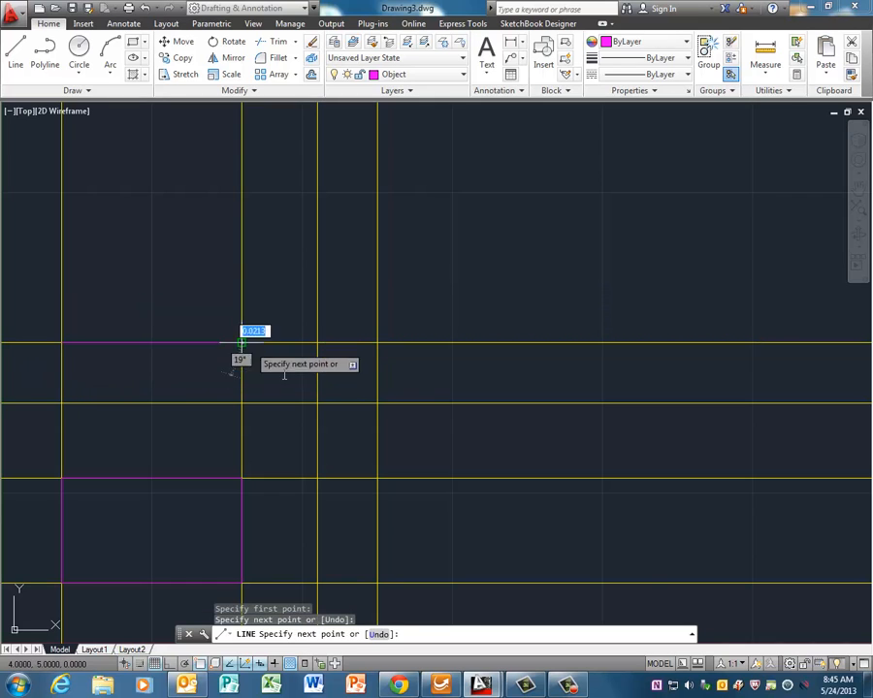
pyautogui.click(242, 403)
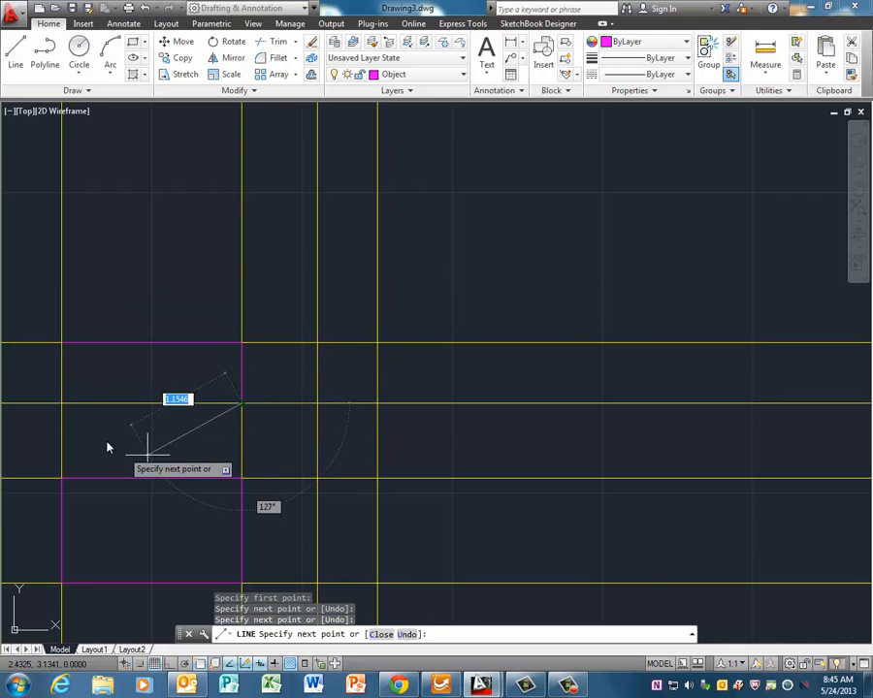
pyautogui.click(62, 403)
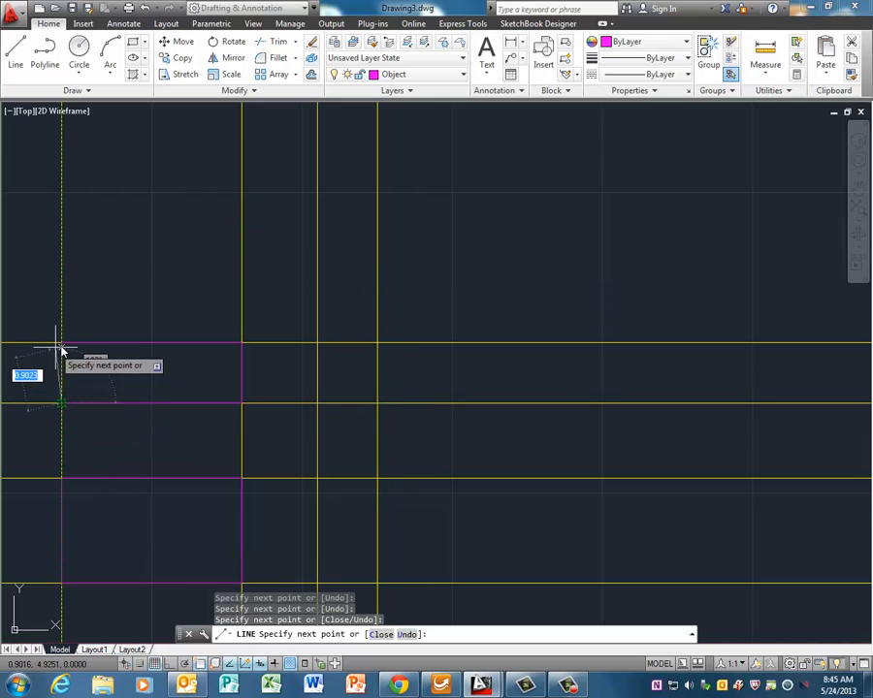
pyautogui.click(62, 343)
pyautogui.rightClick(124, 297)
pyautogui.click(132, 303)
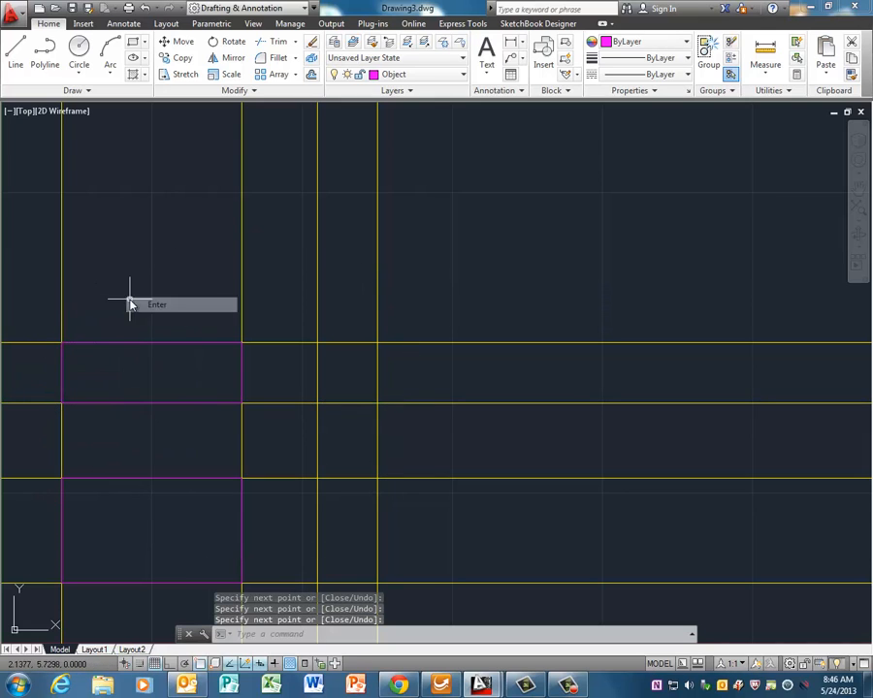
# Step: Trace a closed rectangle of lines in the lower-right grid cell, between the last two vertical and lowest two horizontal construction lines
pyautogui.rightClick(153, 254)
pyautogui.click(189, 261)
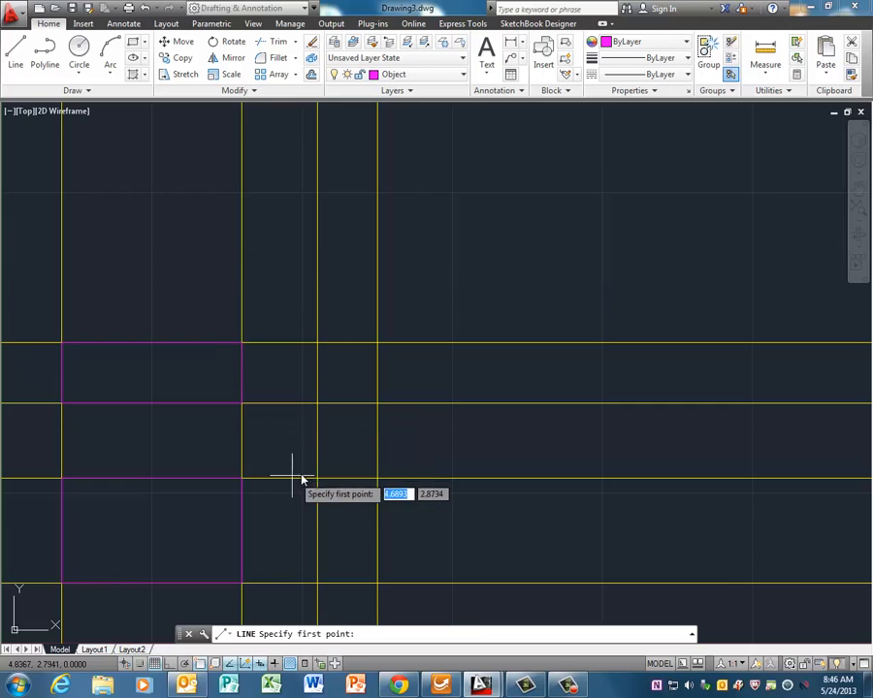
pyautogui.click(318, 480)
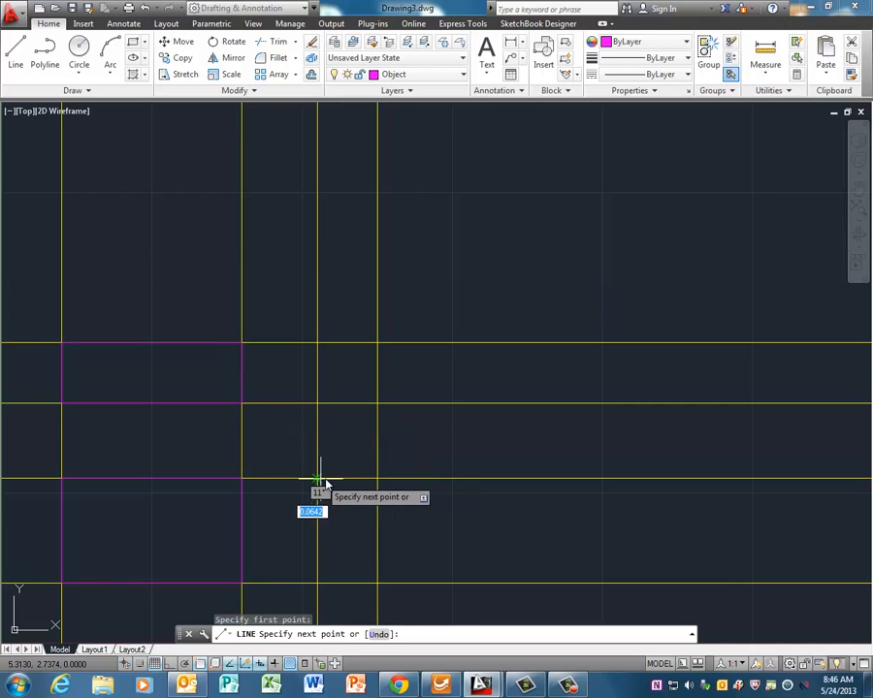
pyautogui.click(377, 479)
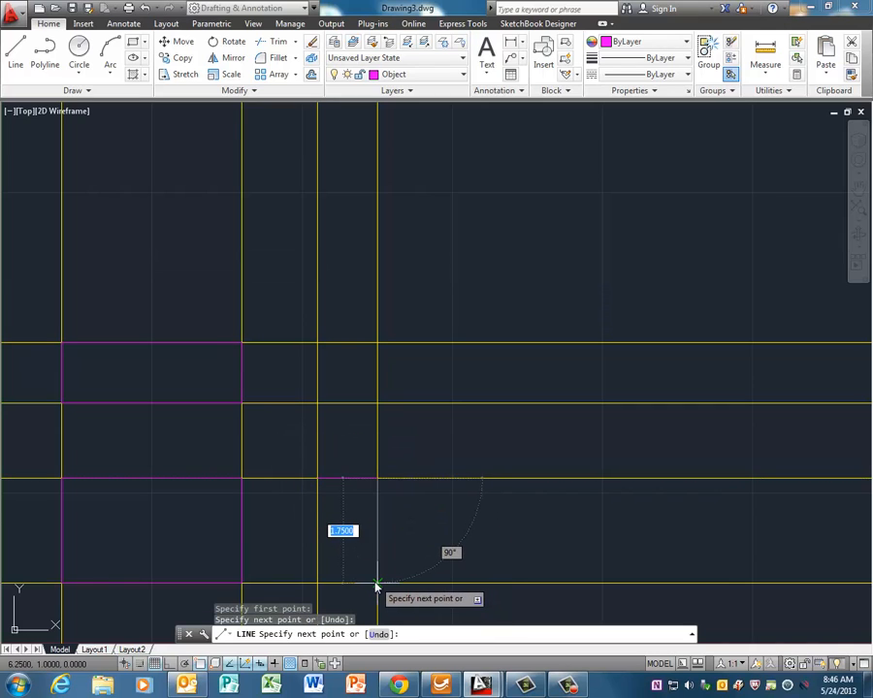
pyautogui.click(378, 582)
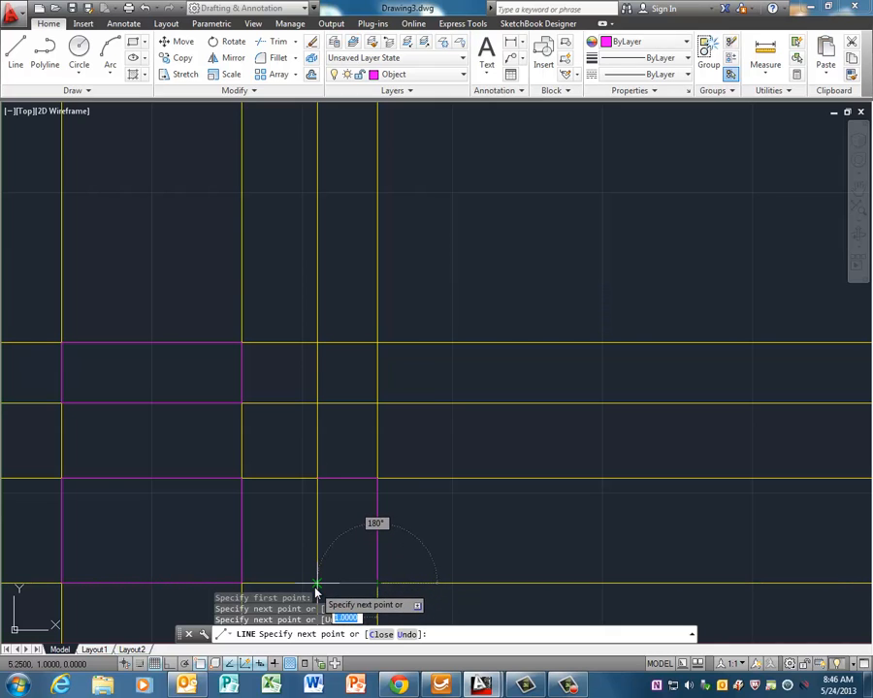
pyautogui.click(316, 583)
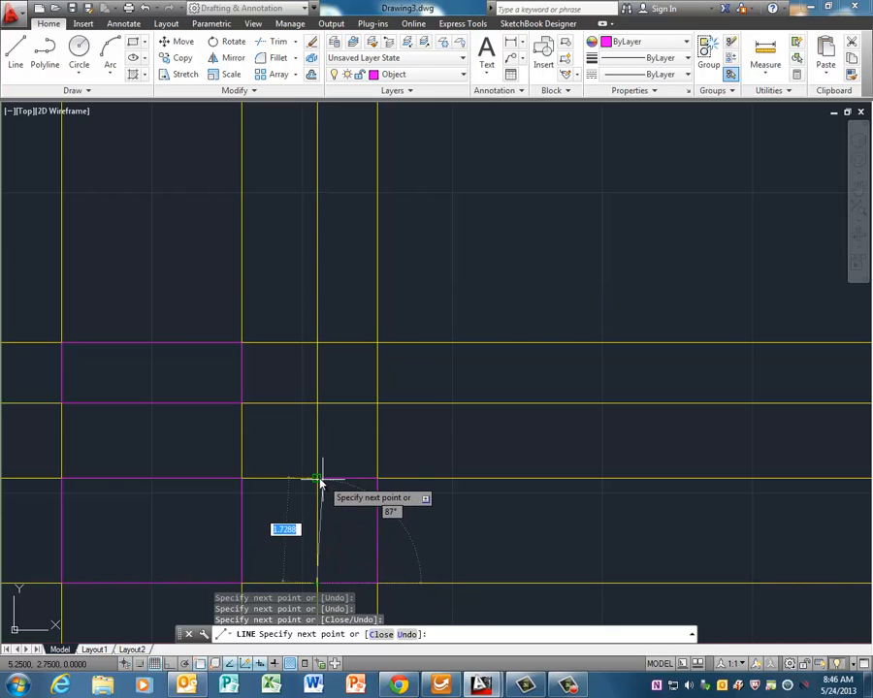
pyautogui.click(317, 478)
pyautogui.rightClick(333, 480)
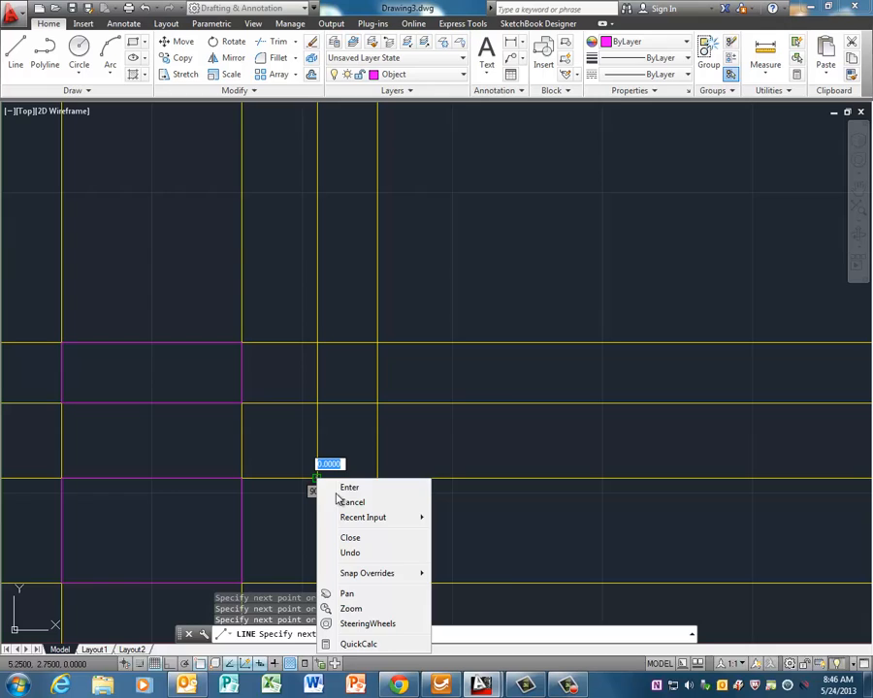
pyautogui.click(387, 485)
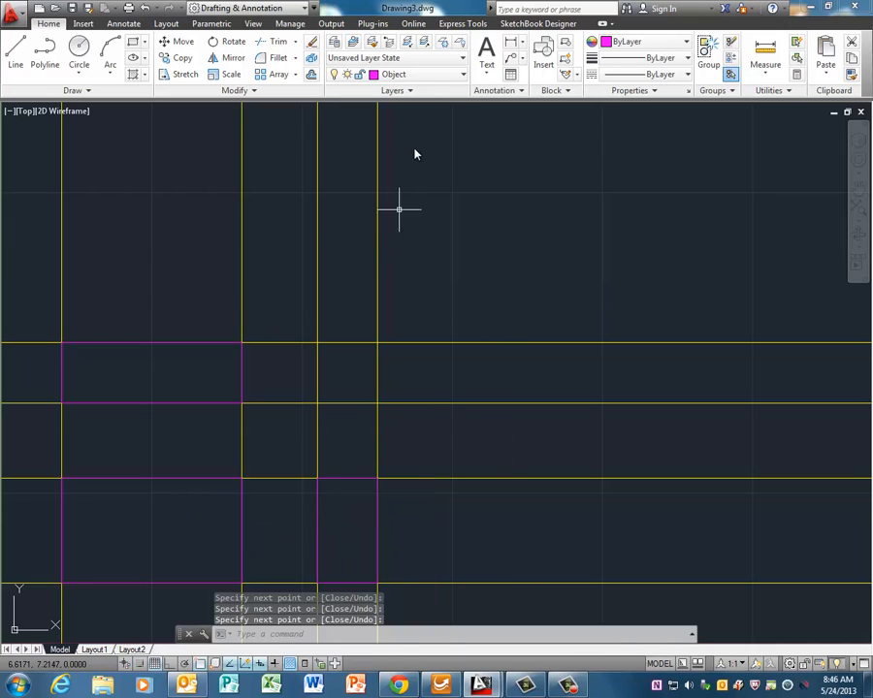
# Step: Draw a diagonal line across the upper-right grid cell from its lower-left to its upper-right intersection, on the Object layer
pyautogui.click(423, 78)
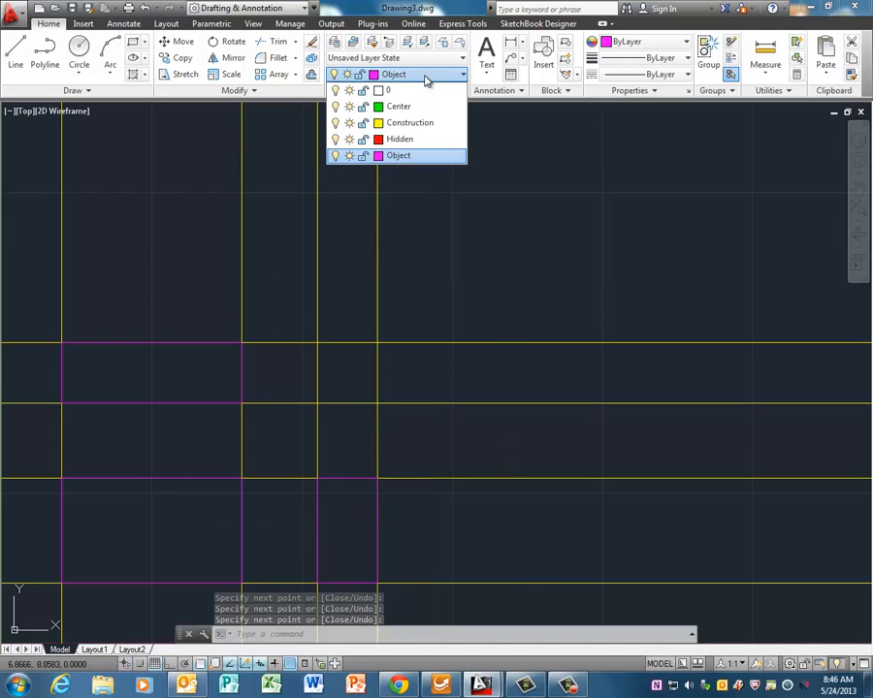
pyautogui.click(425, 76)
pyautogui.click(16, 56)
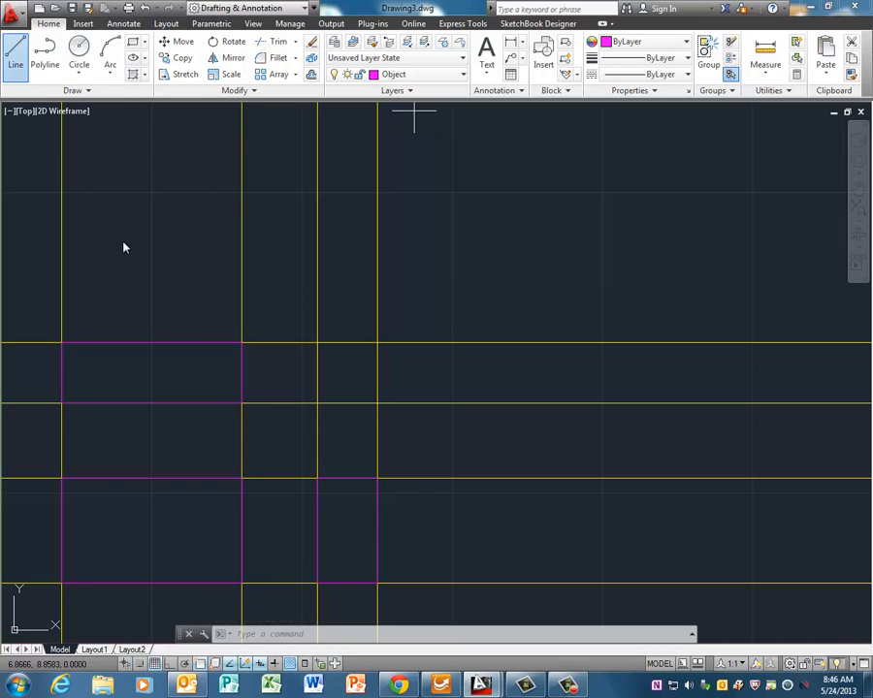
pyautogui.click(317, 403)
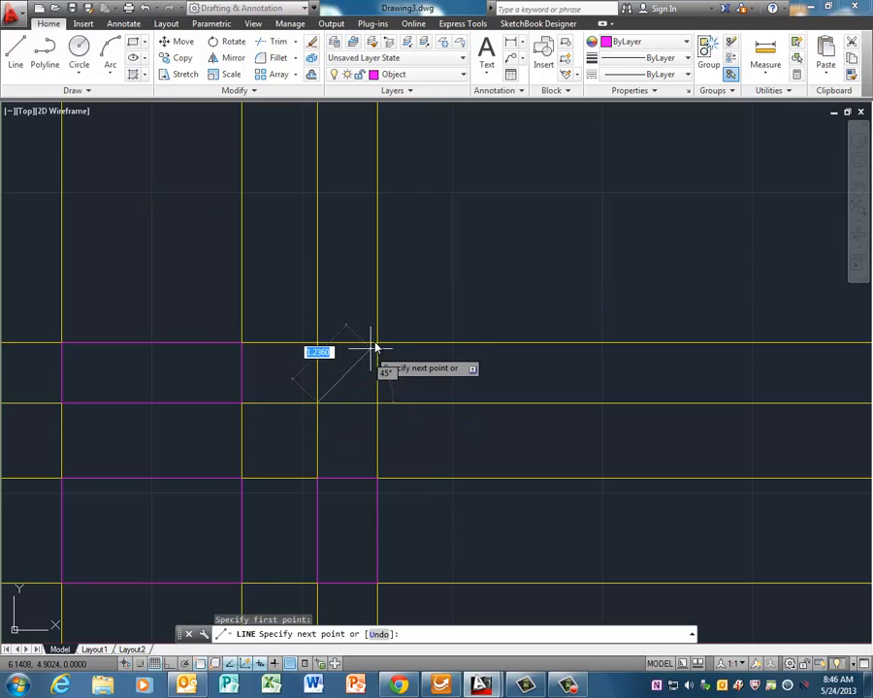
pyautogui.click(377, 343)
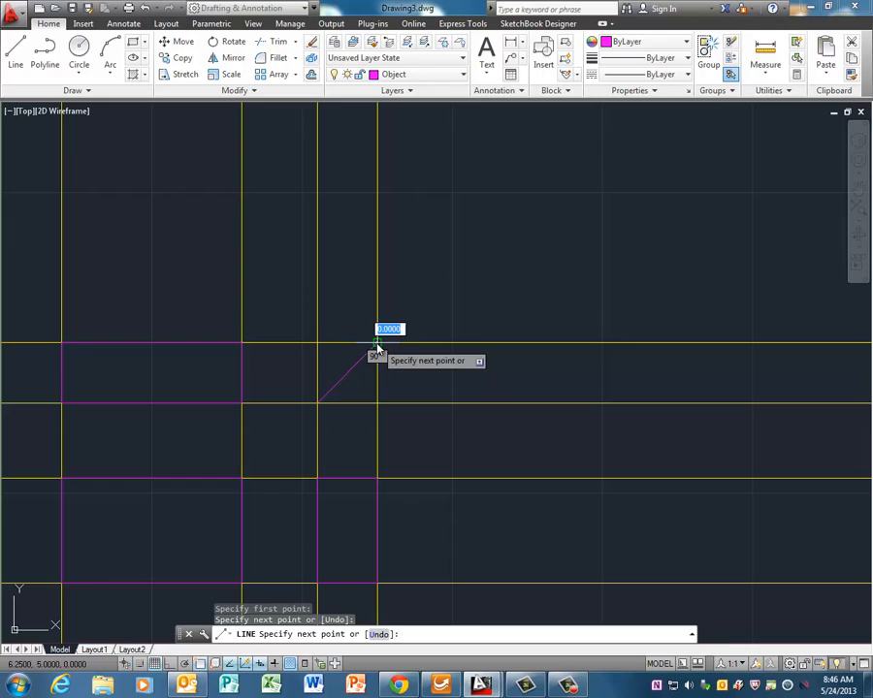
pyautogui.rightClick(427, 278)
pyautogui.click(437, 283)
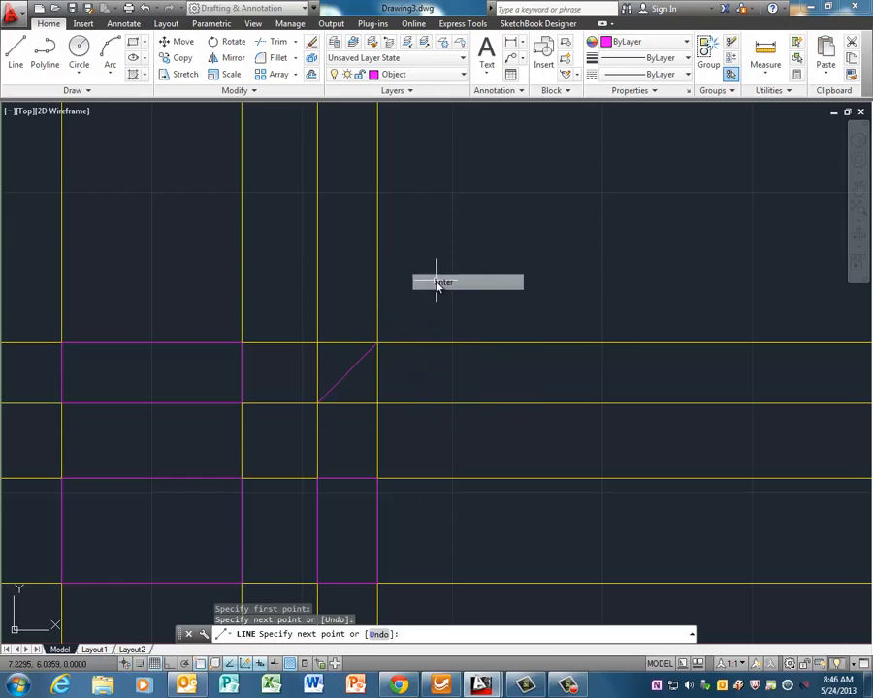
# Step: Turn off the Construction layer
pyautogui.click(425, 76)
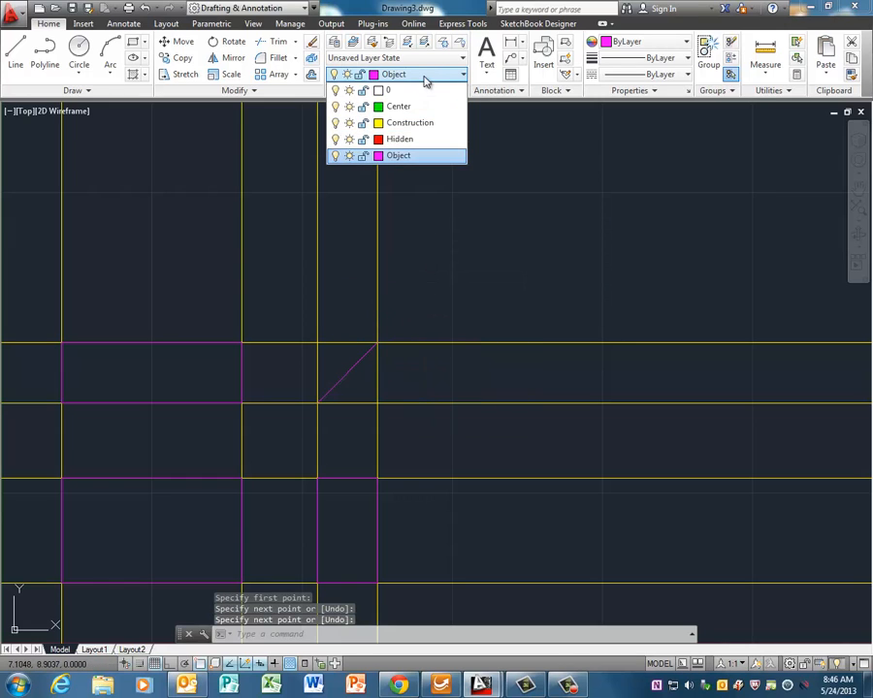
pyautogui.click(335, 123)
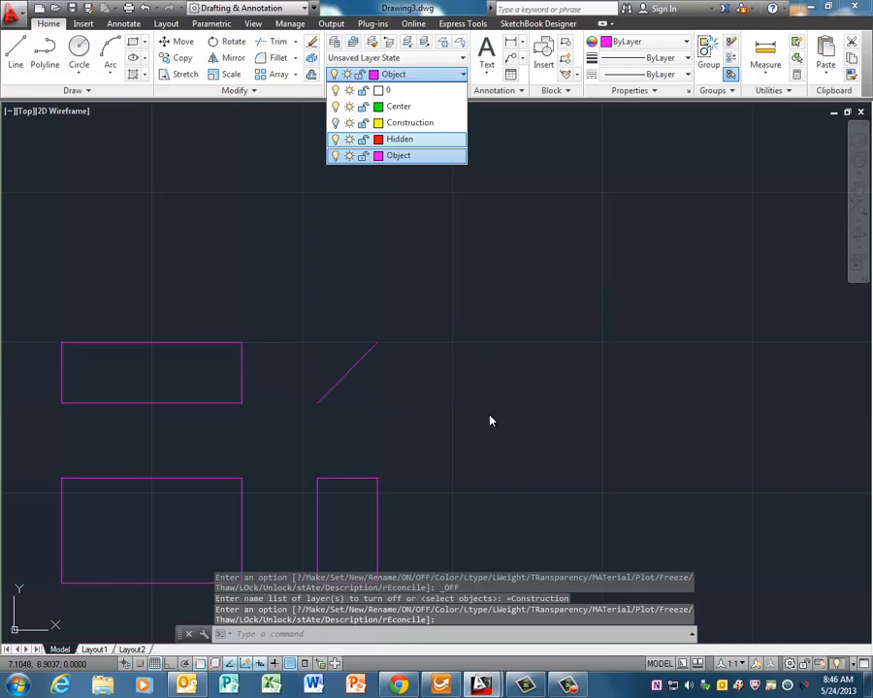
pyautogui.click(459, 482)
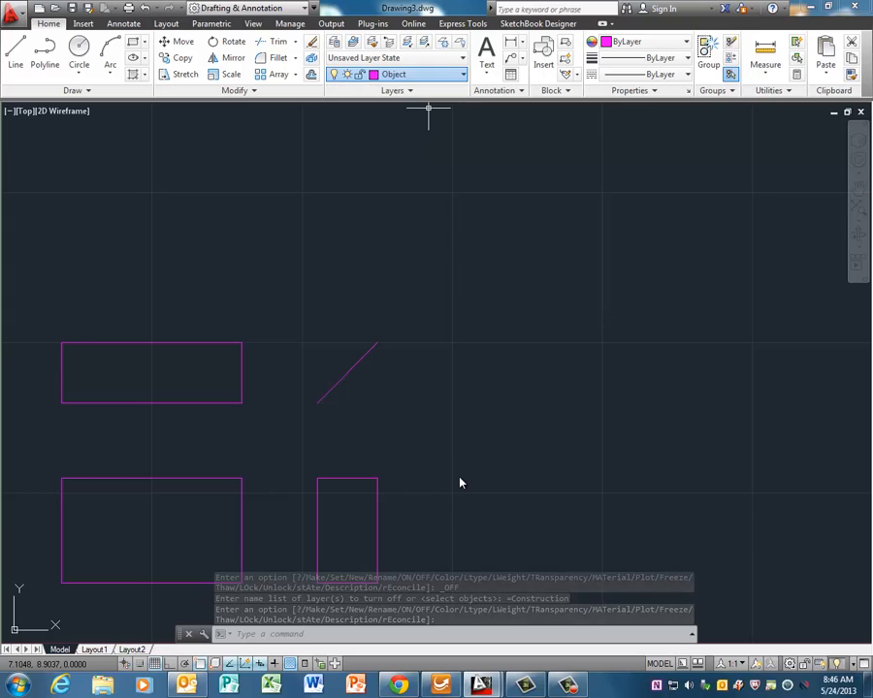
# Step: Pan and zoom in to examine the two lower rectangles
pyautogui.write('pan')
pyautogui.press('Return')
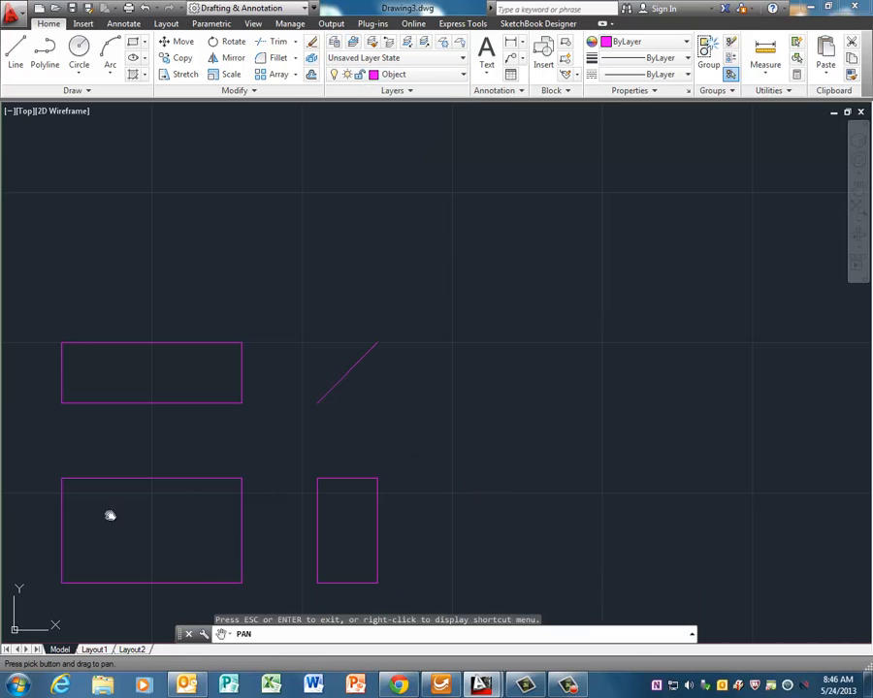
pyautogui.moveTo(255, 466)
pyautogui.mouseDown()
pyautogui.moveTo(363, 364)
pyautogui.moveTo(339, 384)
pyautogui.mouseUp()
pyautogui.scroll(4, 339, 384)
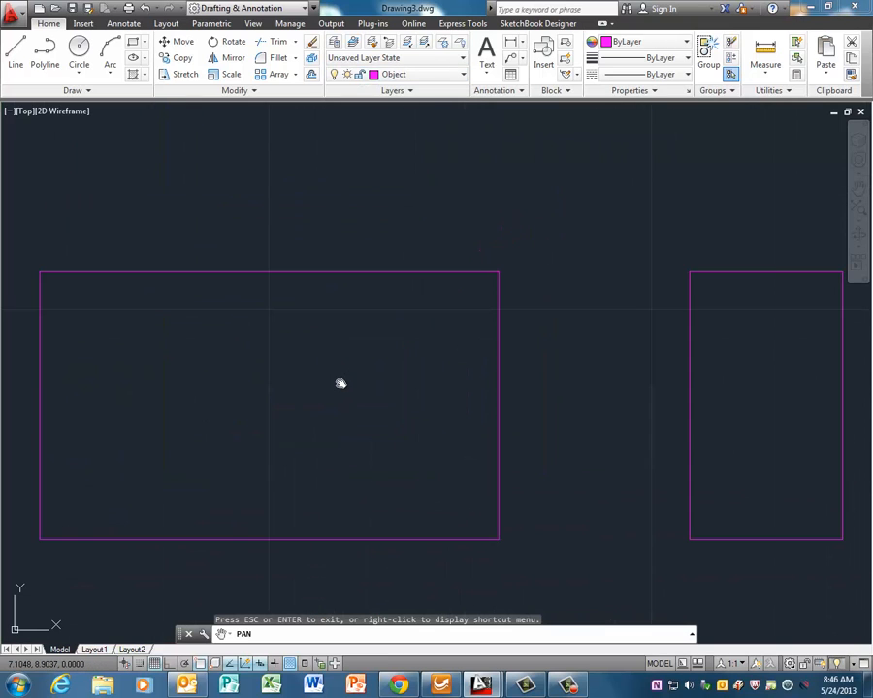
pyautogui.scroll(-2, 340, 384)
pyautogui.press('Escape')
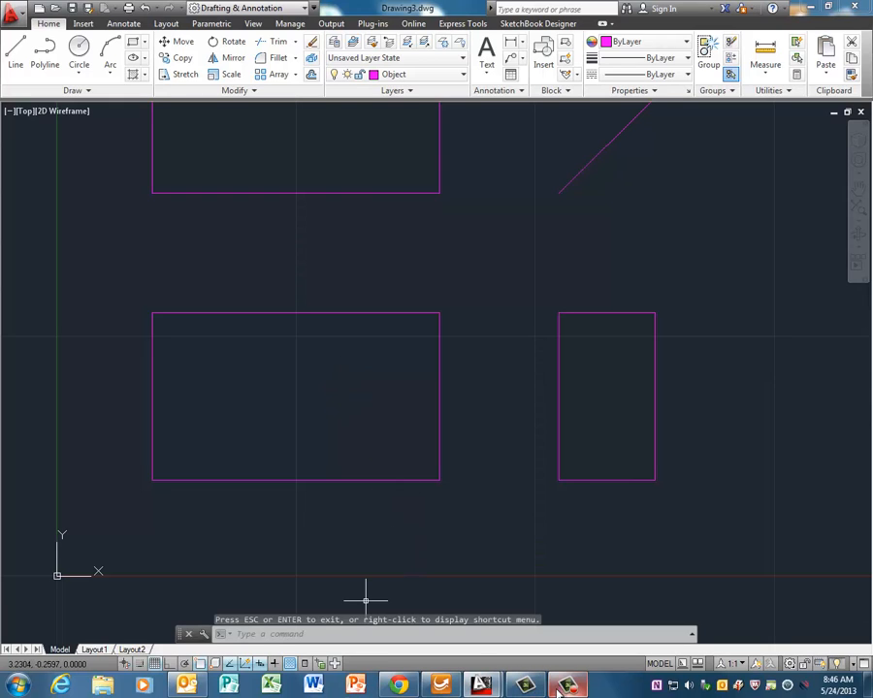
pyautogui.moveTo(560, 691)
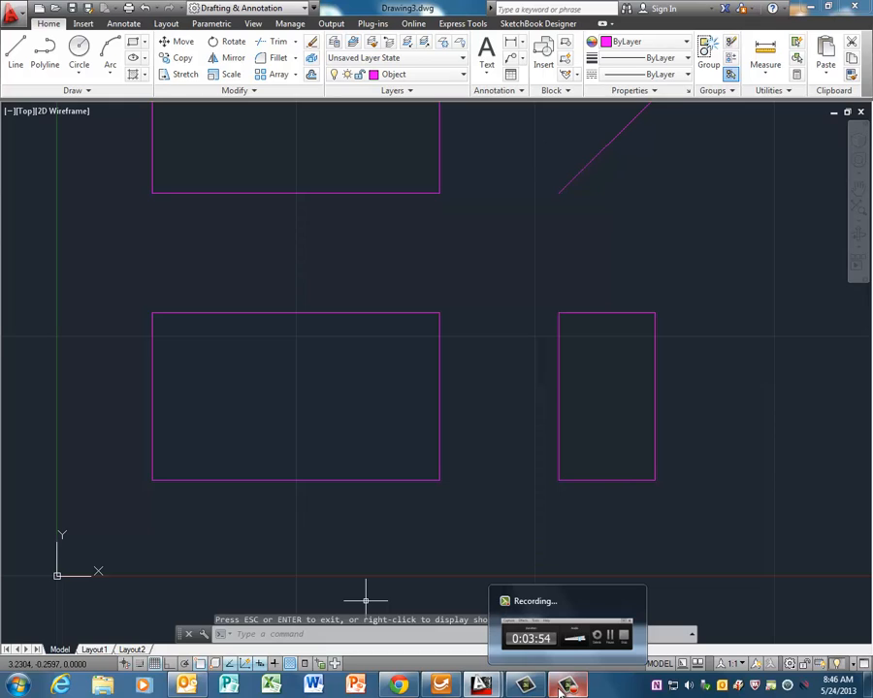